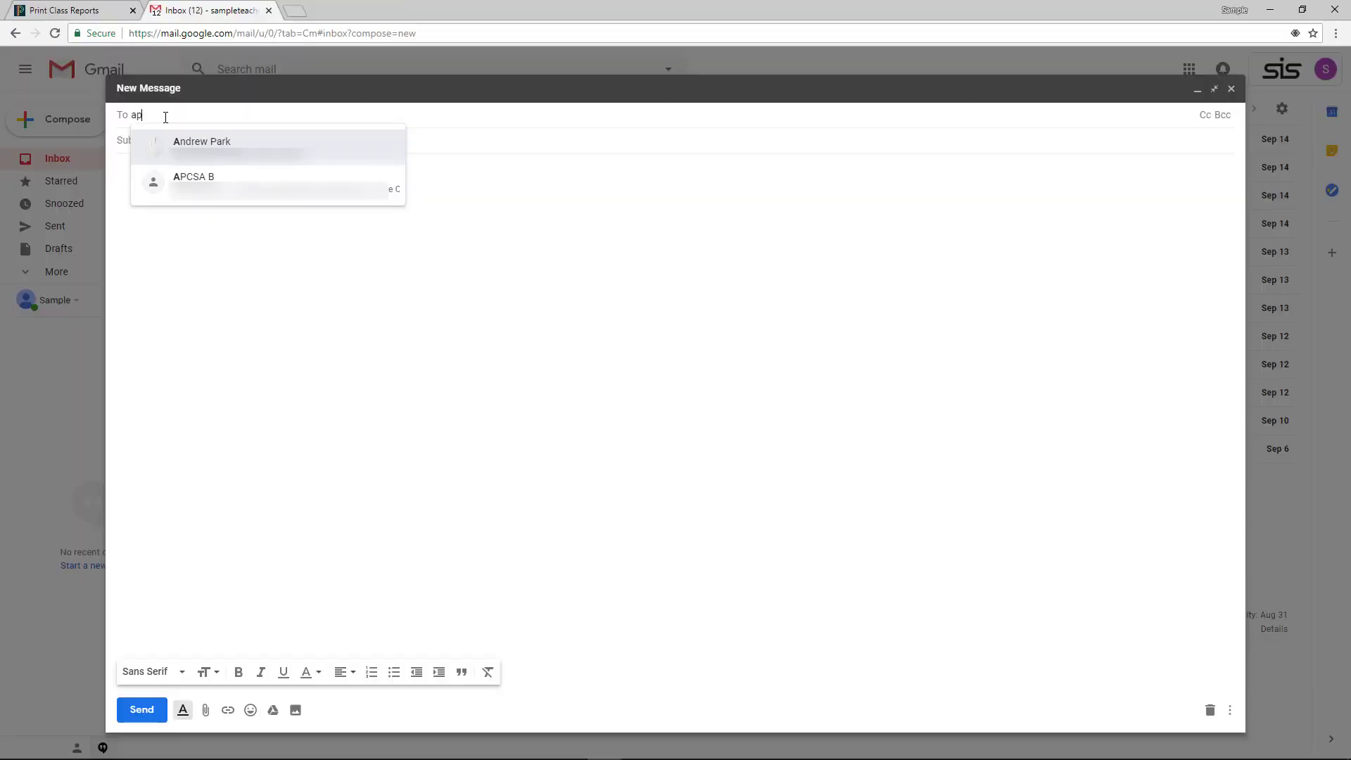
# Fill the To field with every APCSA B group member via the 'apc' suggestion.
pyautogui.write('c')
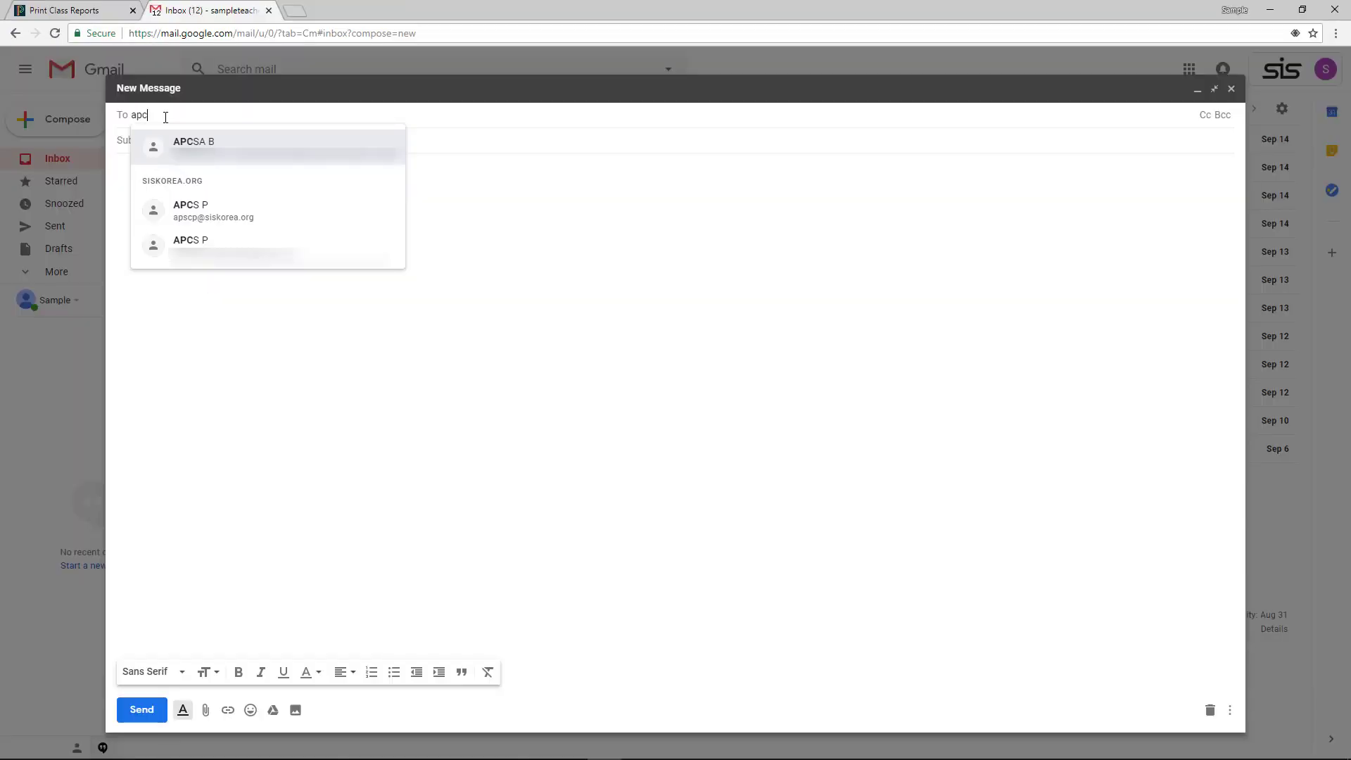
pyautogui.click(204, 144)
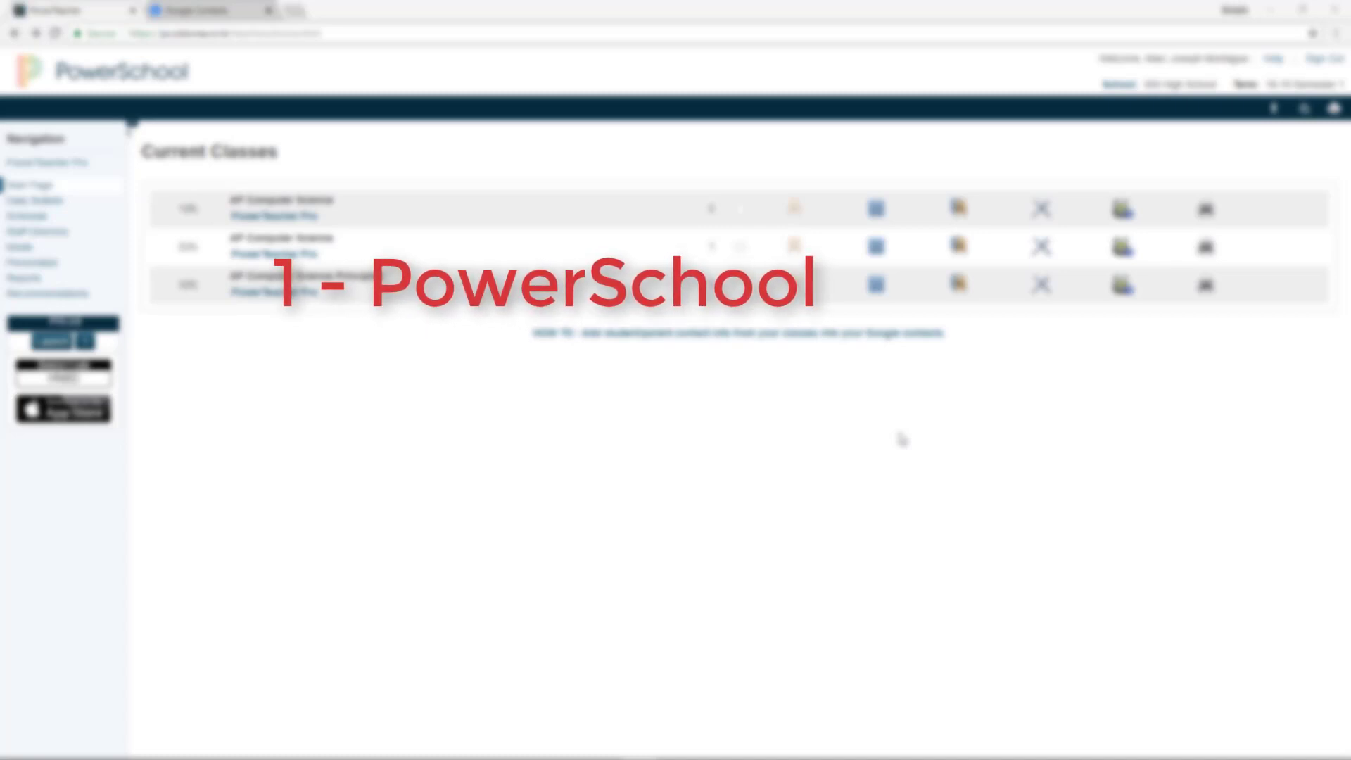
# Bring up the Google Contacts tab, whose contact list is still empty.
pyautogui.click(191, 12)
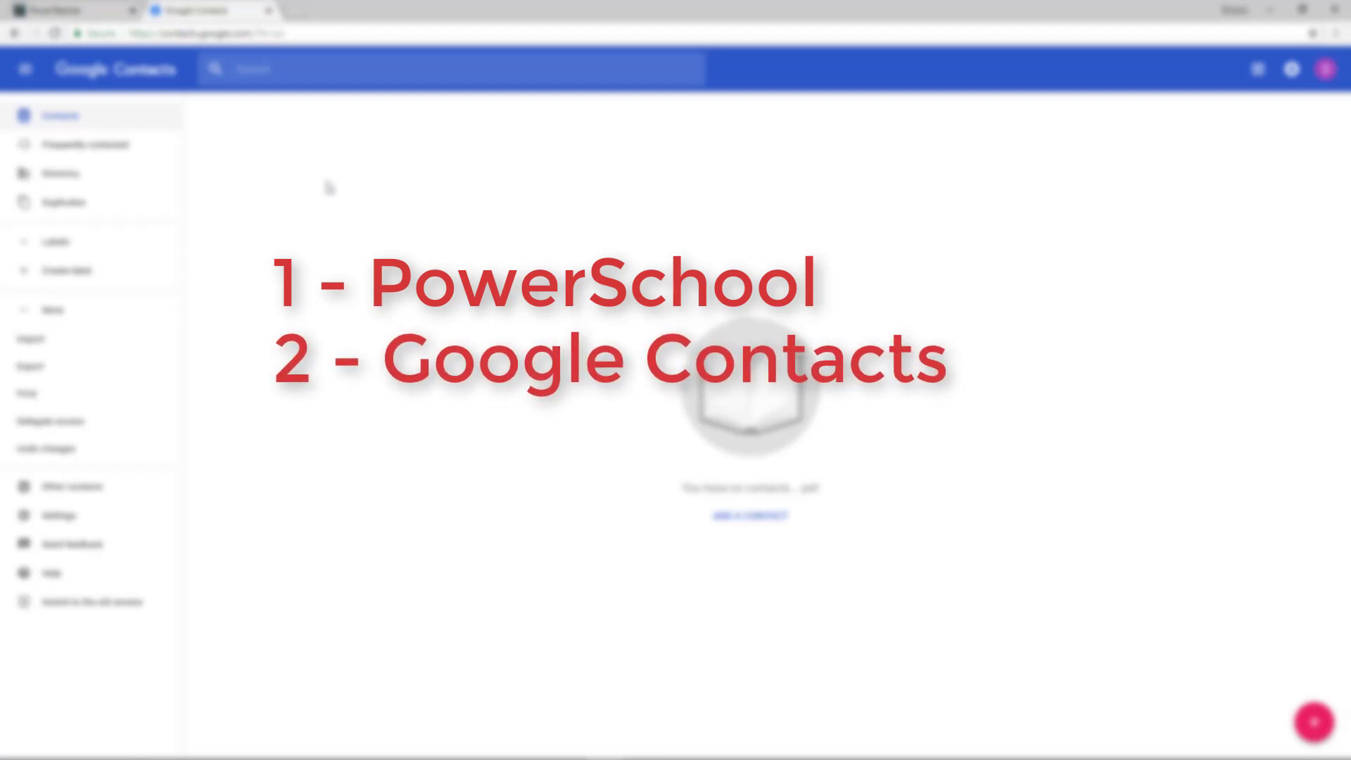
# Return to the PowerTeacher tab listing the three current class sections.
pyautogui.click(77, 11)
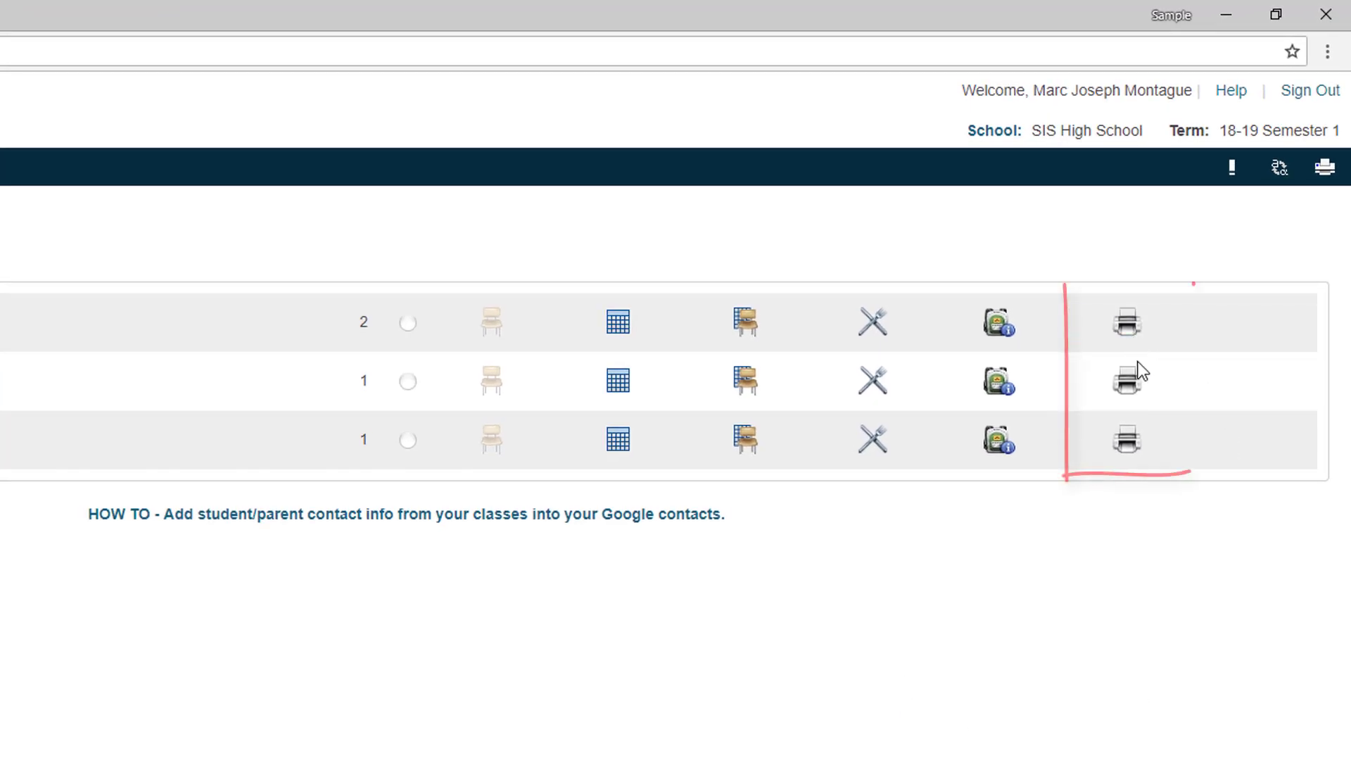
# Open Print Class Reports for the first AP Computer Science section.
pyautogui.click(1127, 324)
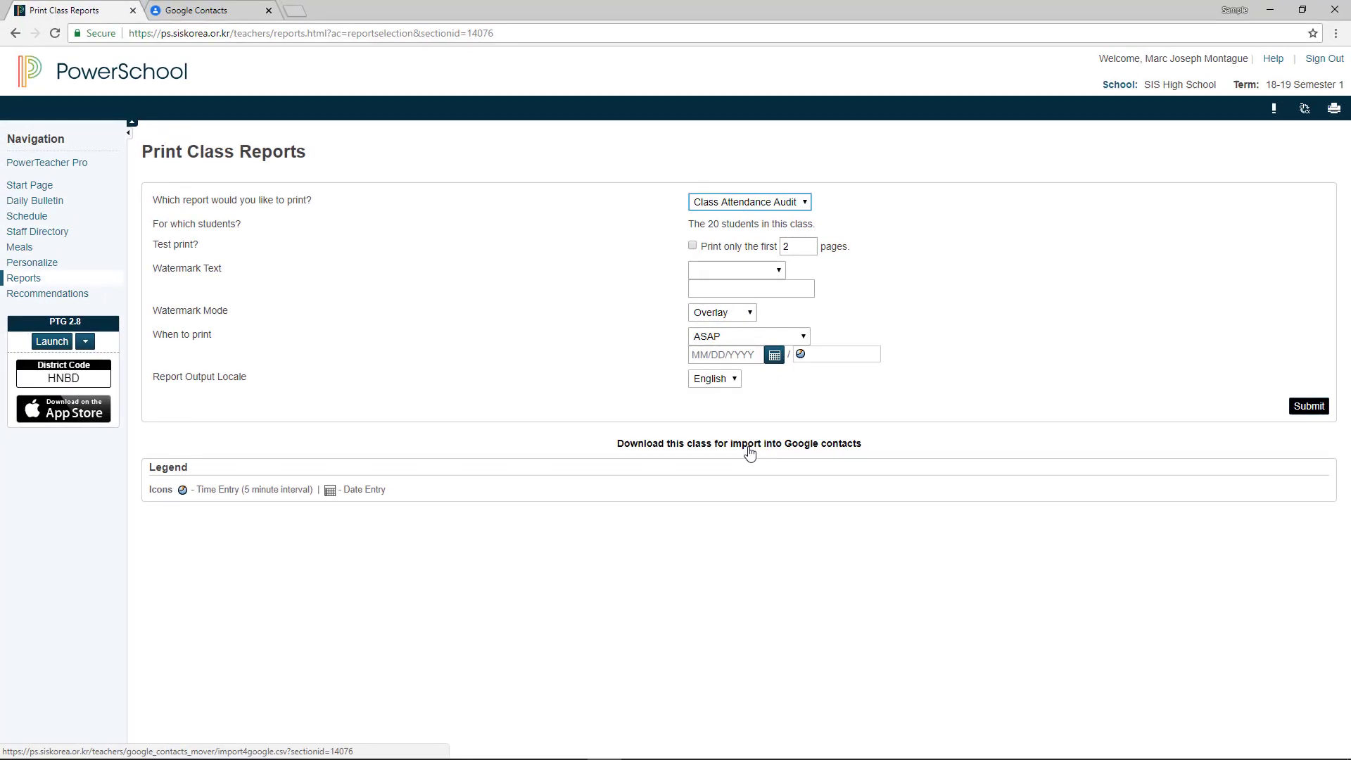
# Download the class roster as import4google (4).csv for Google contacts import.
pyautogui.click(751, 454)
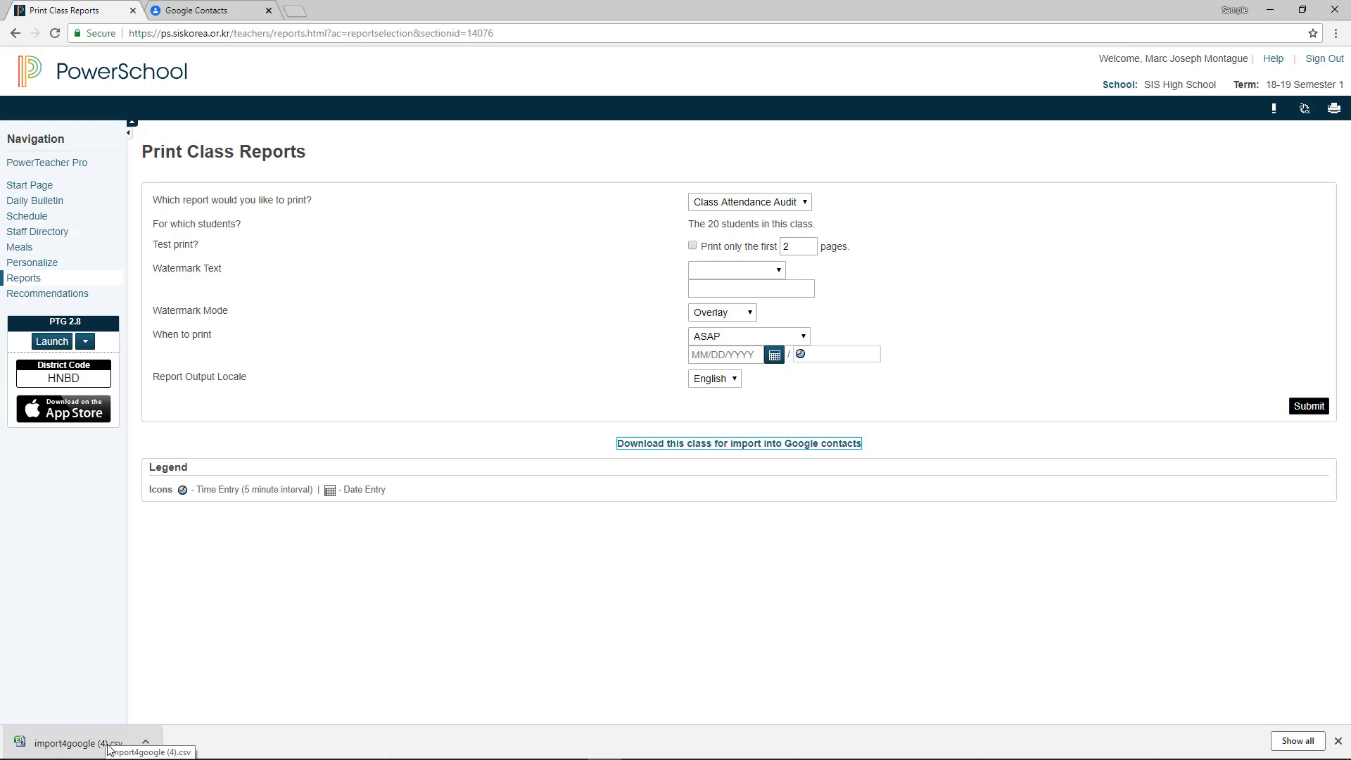
# Open import4google (4).csv in Excel and auto-fit column G, E-mail 1 - Value.
pyautogui.click(68, 745)
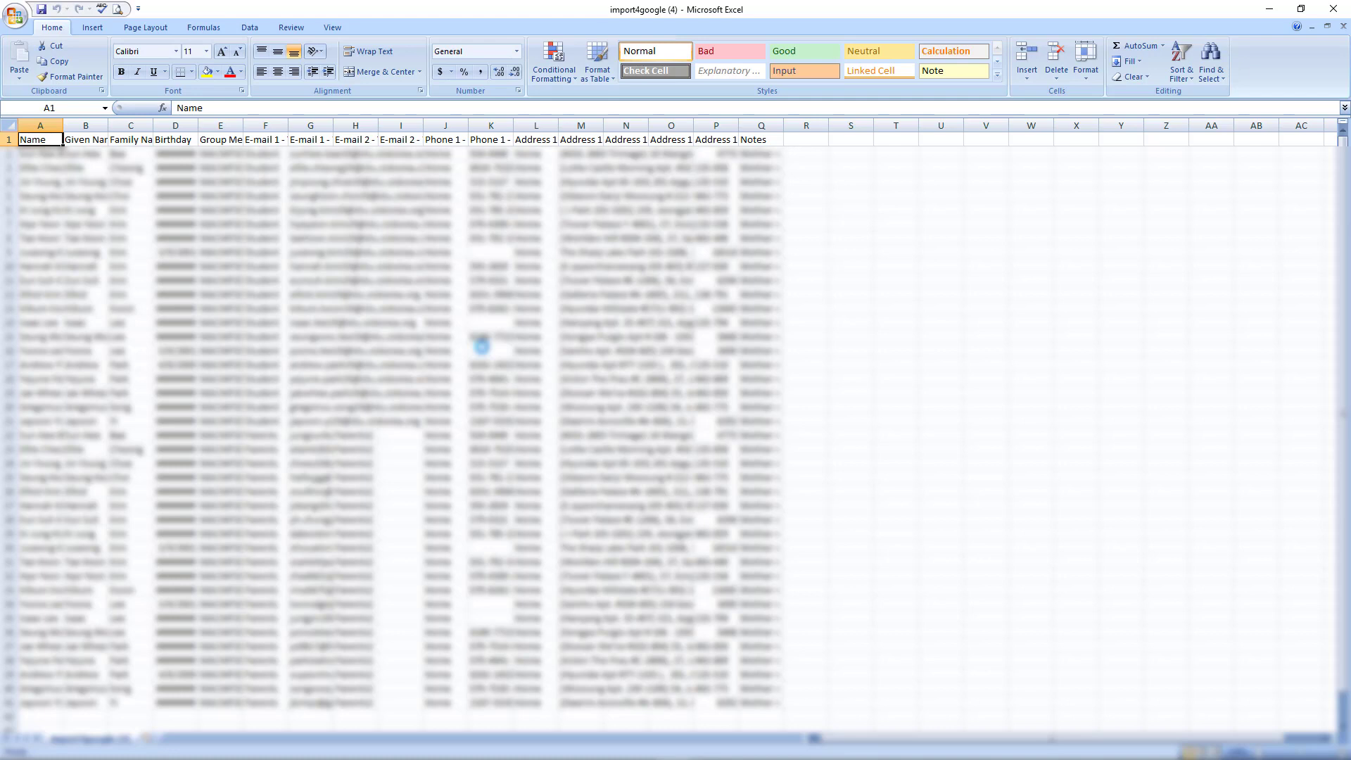
pyautogui.click(304, 123)
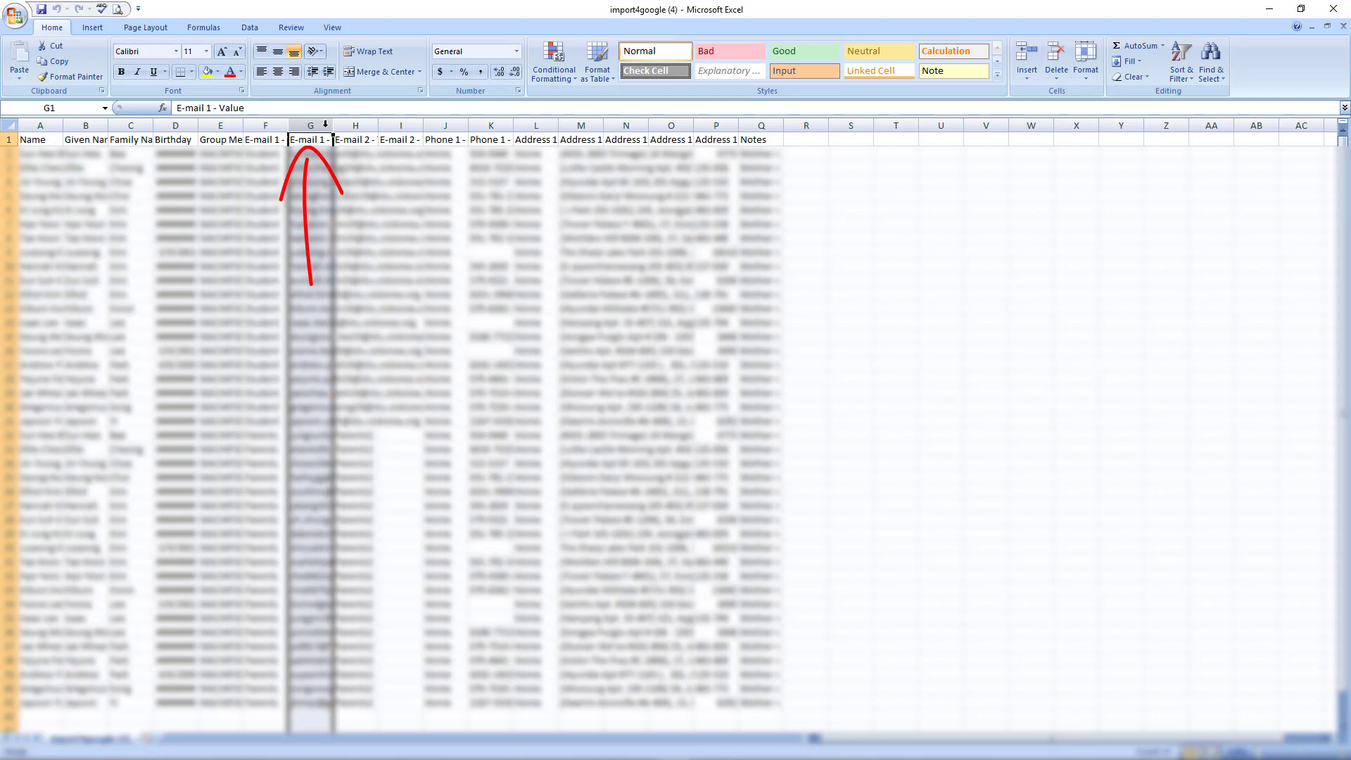
pyautogui.doubleClick(334, 125)
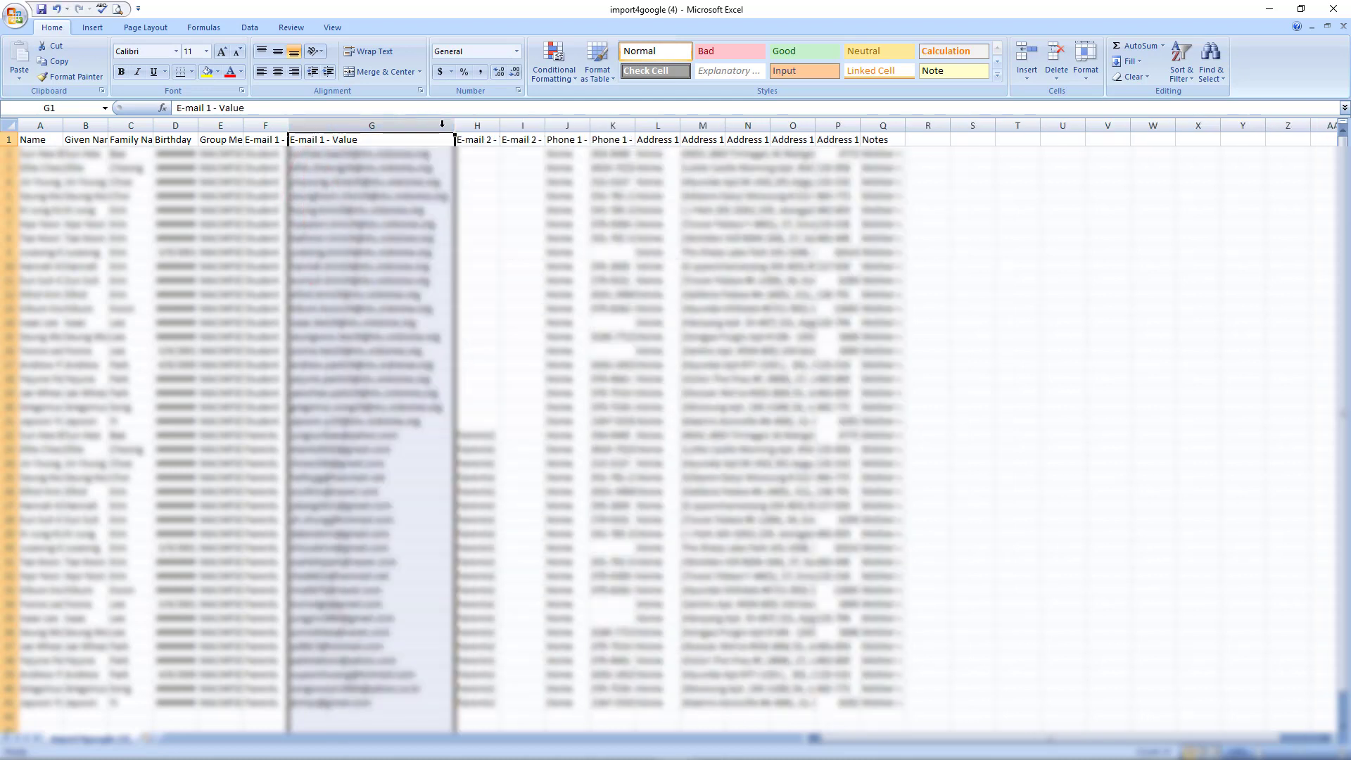
# Highlight student e-mails G2:G21 and names A2:B19, then deselect.
pyautogui.click(417, 421)
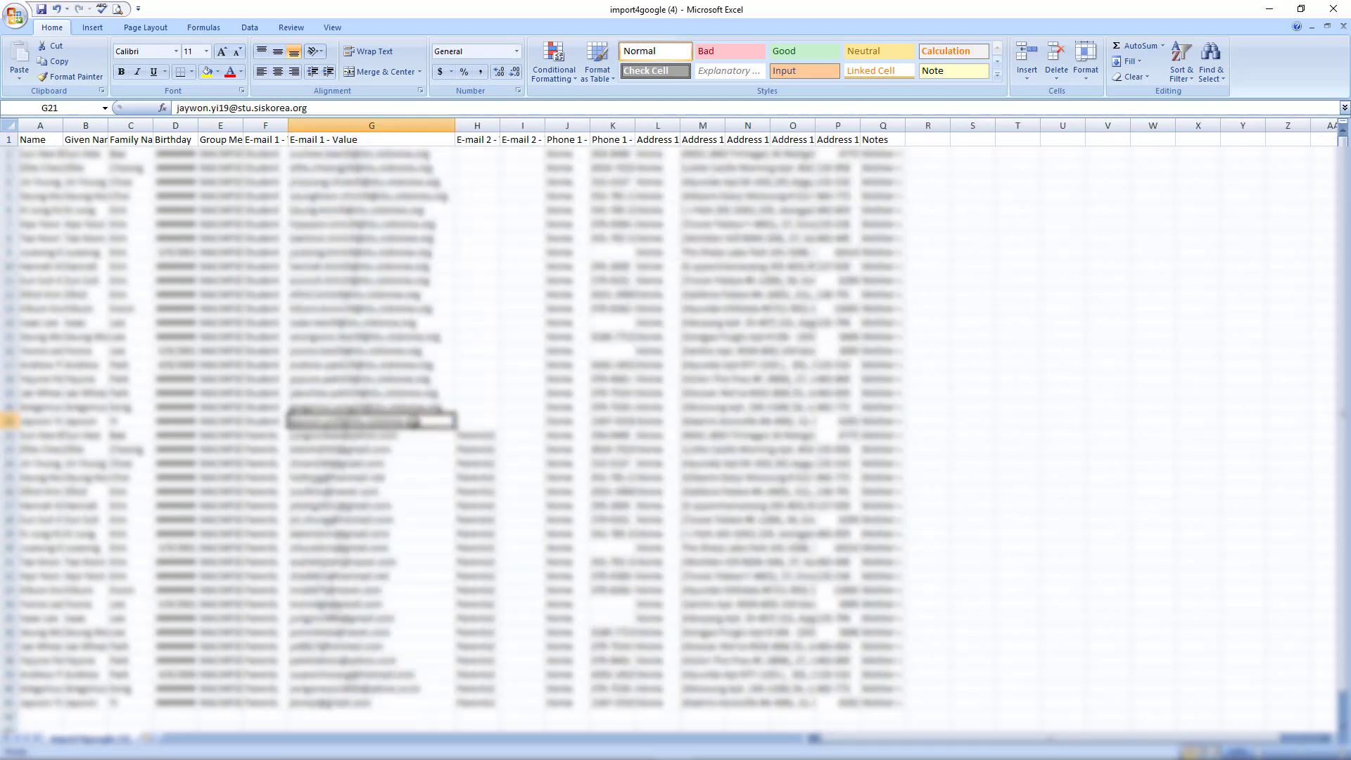
pyautogui.moveTo(417, 421); pyautogui.dragTo(399, 161)
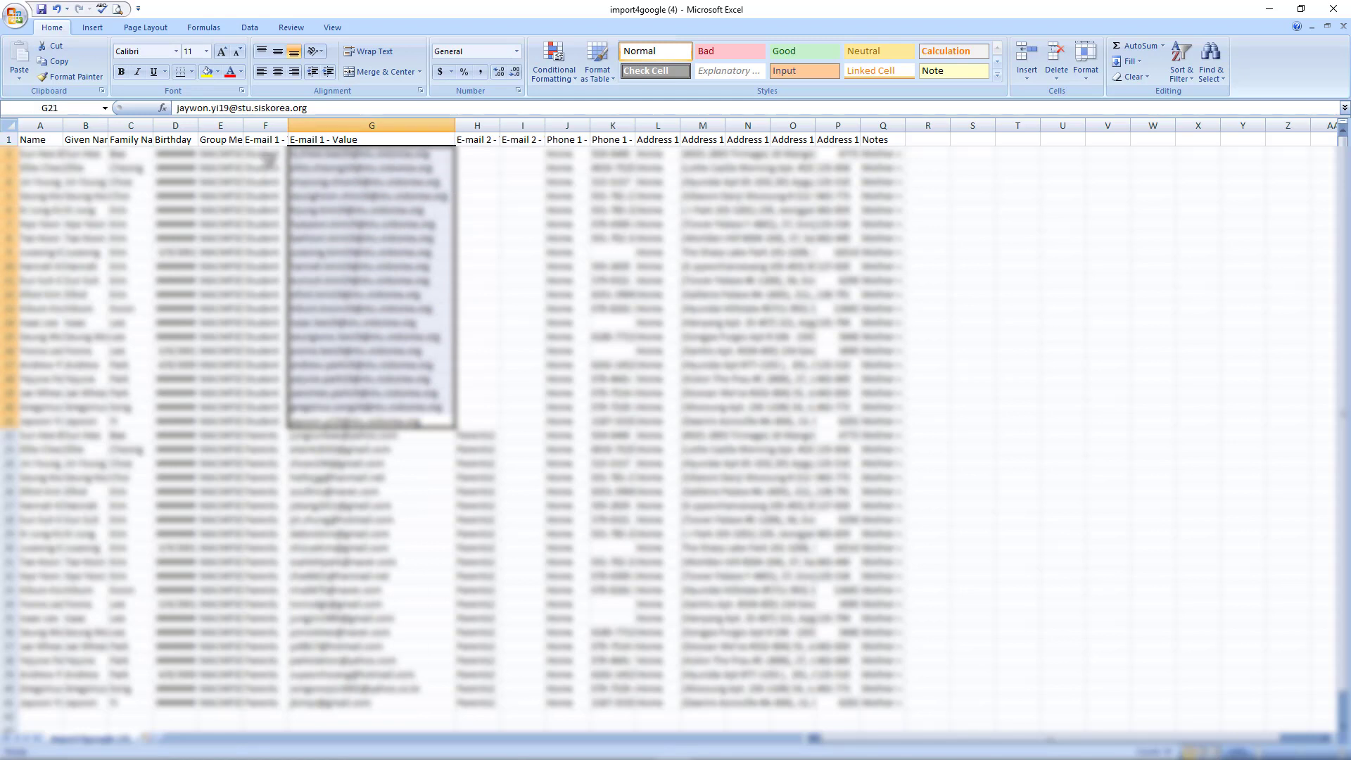
pyautogui.moveTo(39, 155); pyautogui.dragTo(95, 393)
pyautogui.click(489, 252)
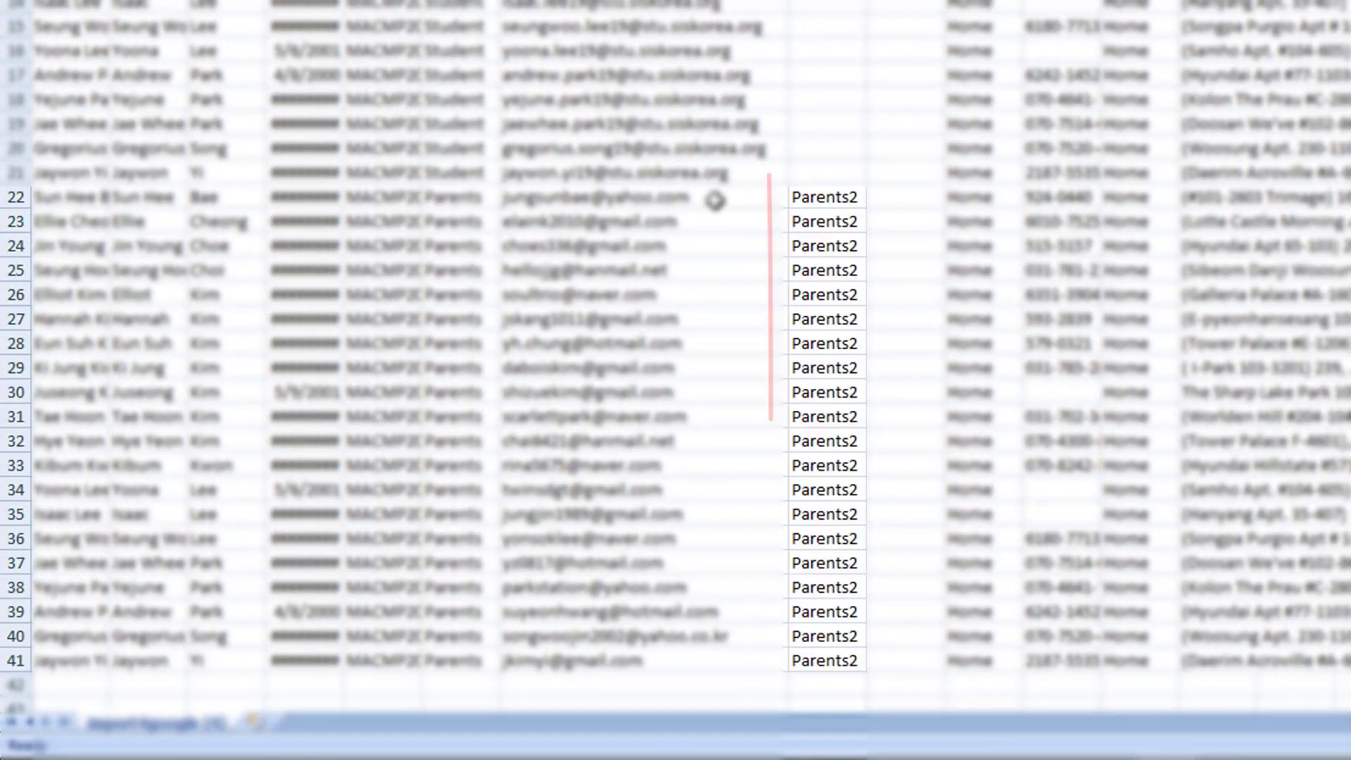
# Select the Parents2 rows 22–41 and bring up their row options for deletion.
pyautogui.click(845, 202)
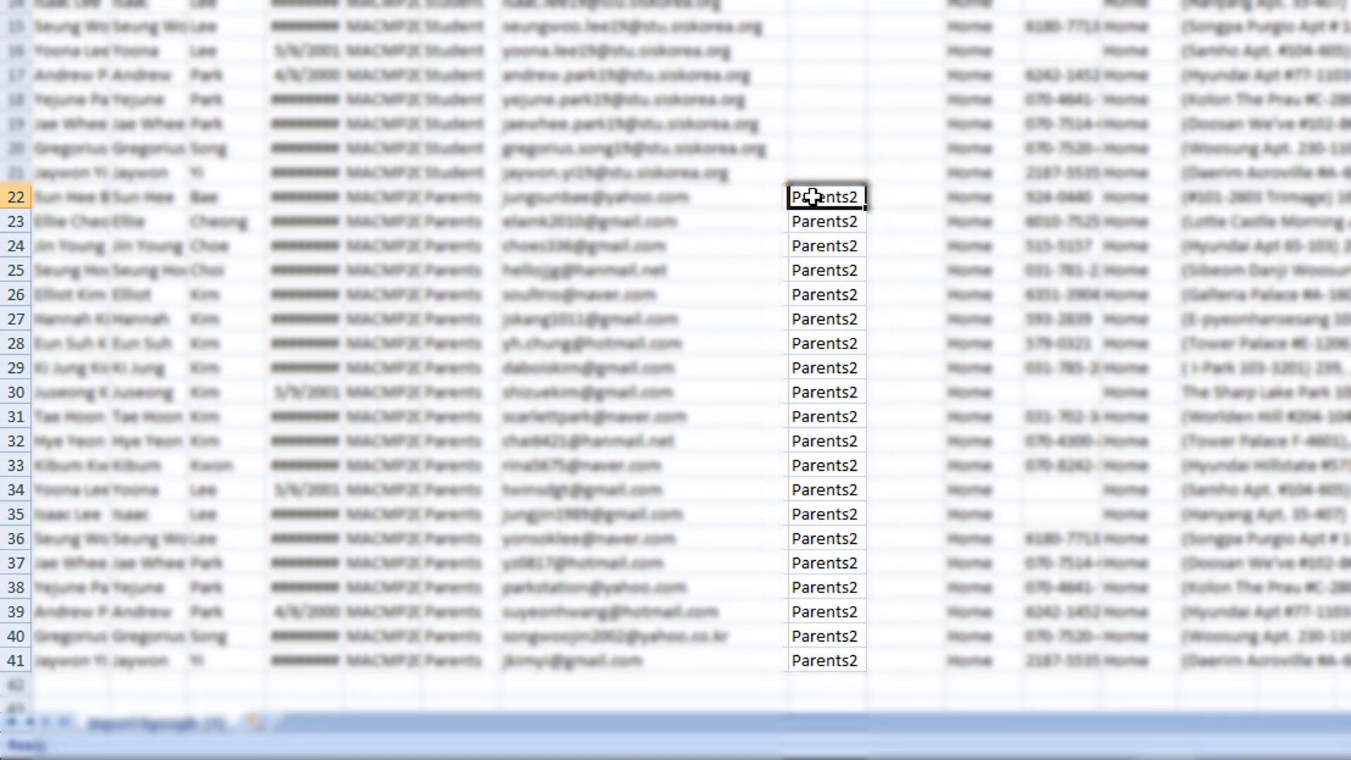
pyautogui.click(17, 204)
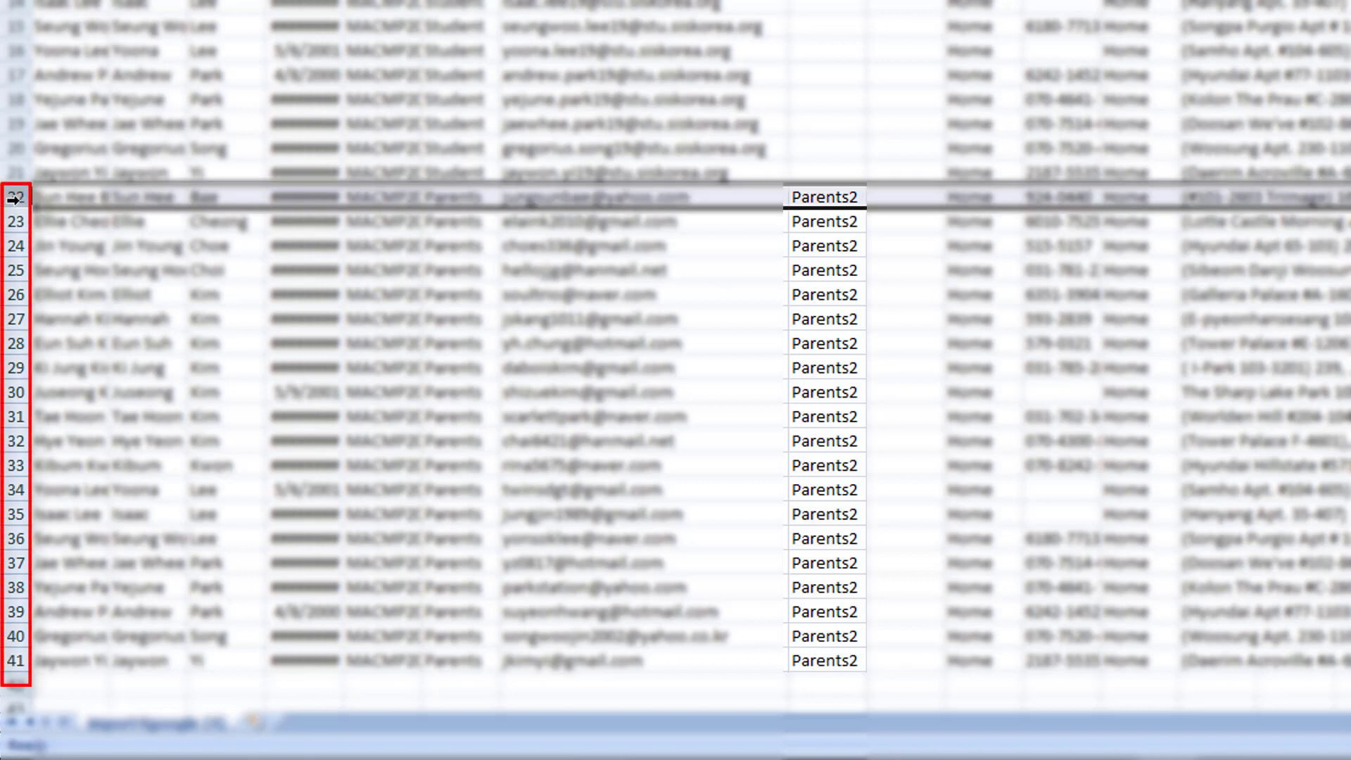
pyautogui.keyDown('shift'); pyautogui.click(15, 657); pyautogui.keyUp('shift')
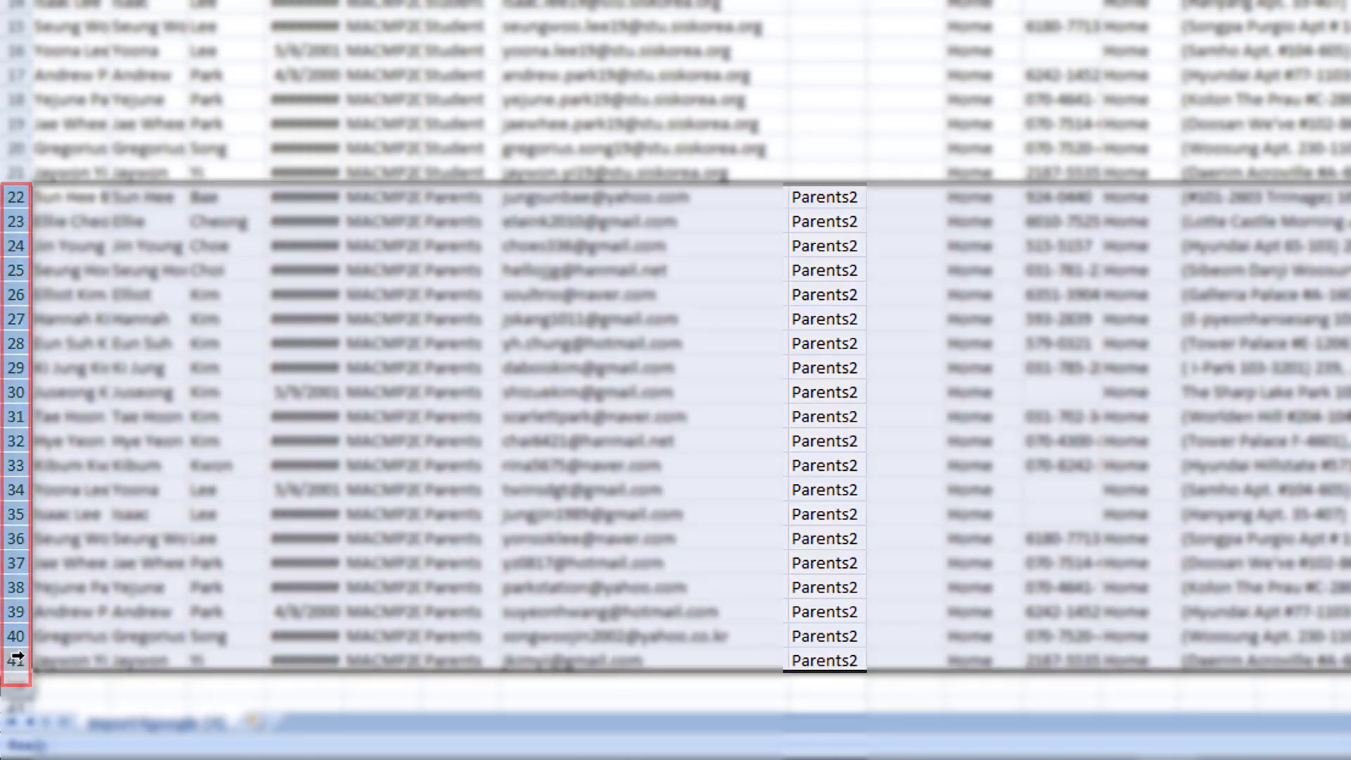
pyautogui.rightClick(12, 196)
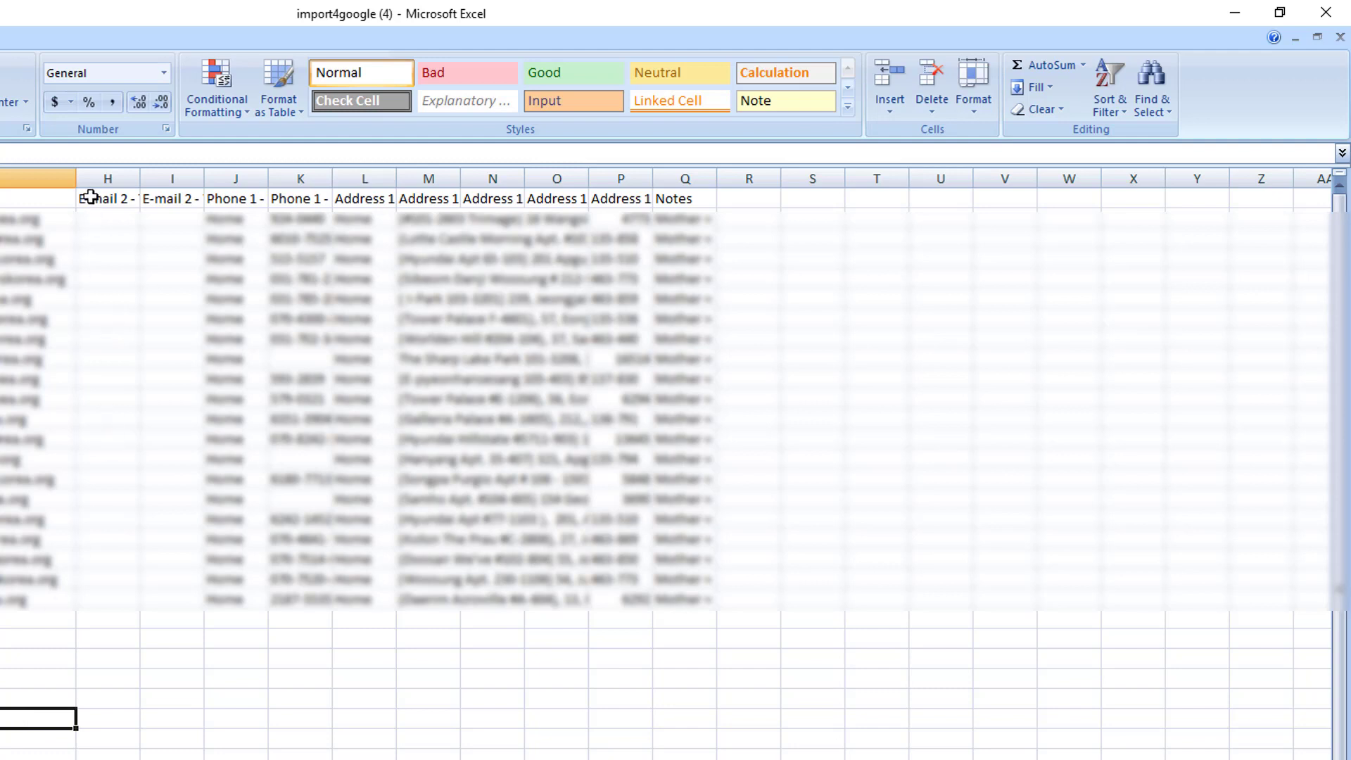
# Delete columns H through Q, from E-mail 2 to Notes.
pyautogui.click(99, 178)
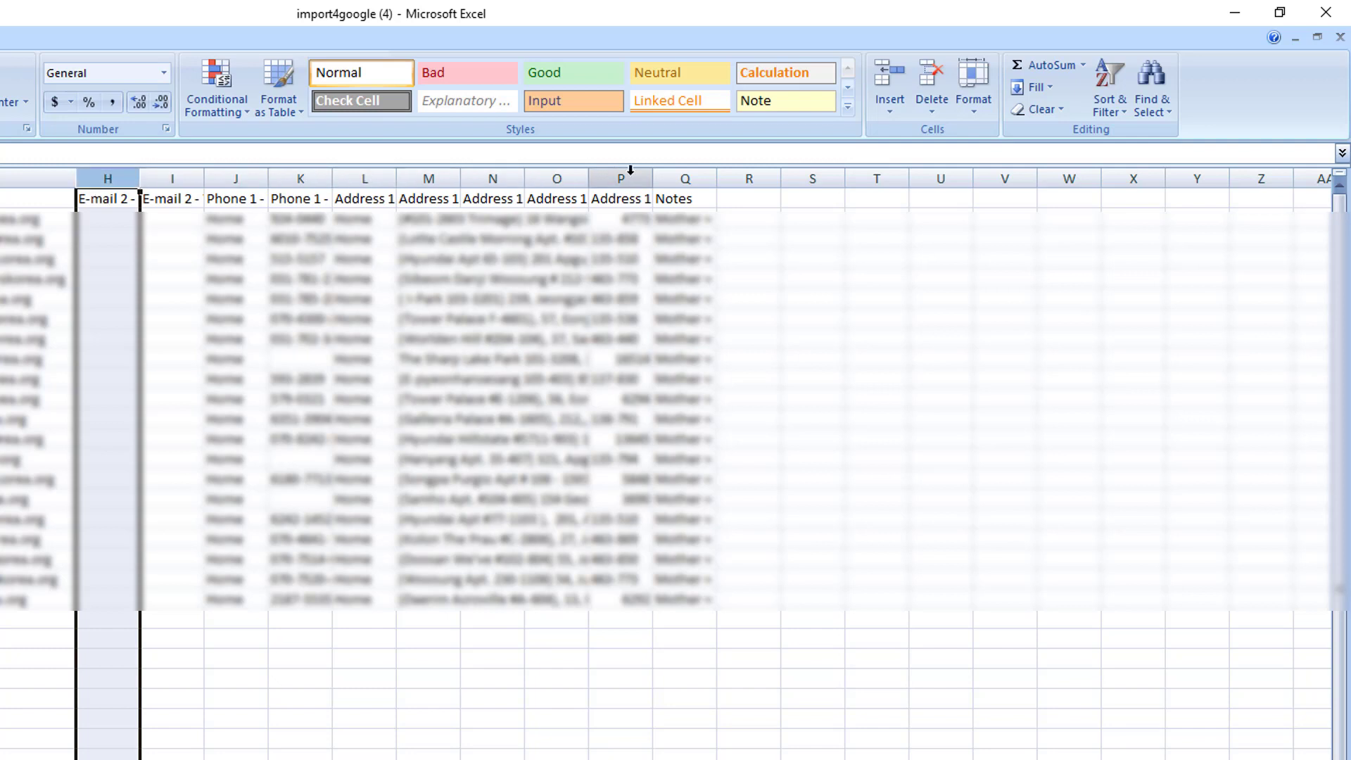
pyautogui.keyDown('shift'); pyautogui.click(693, 179); pyautogui.keyUp('shift')
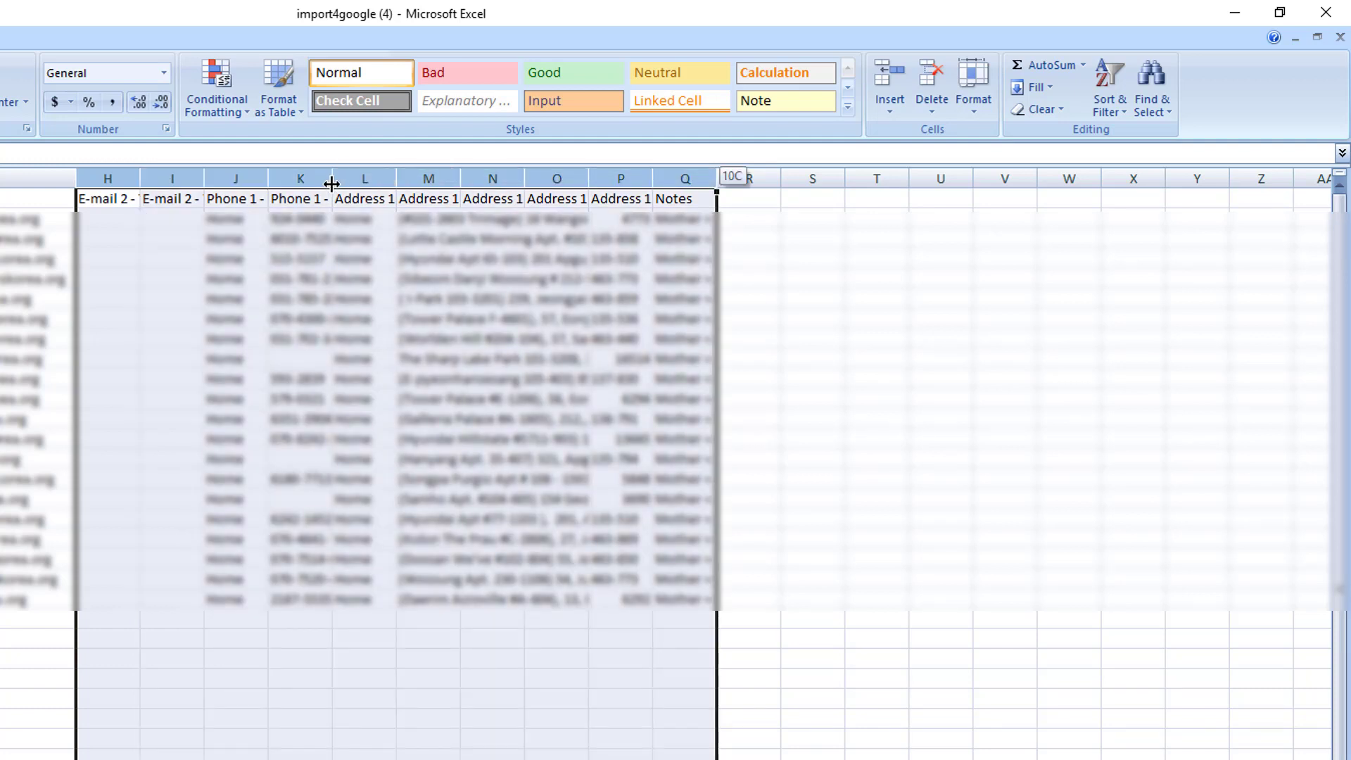
pyautogui.rightClick(298, 179)
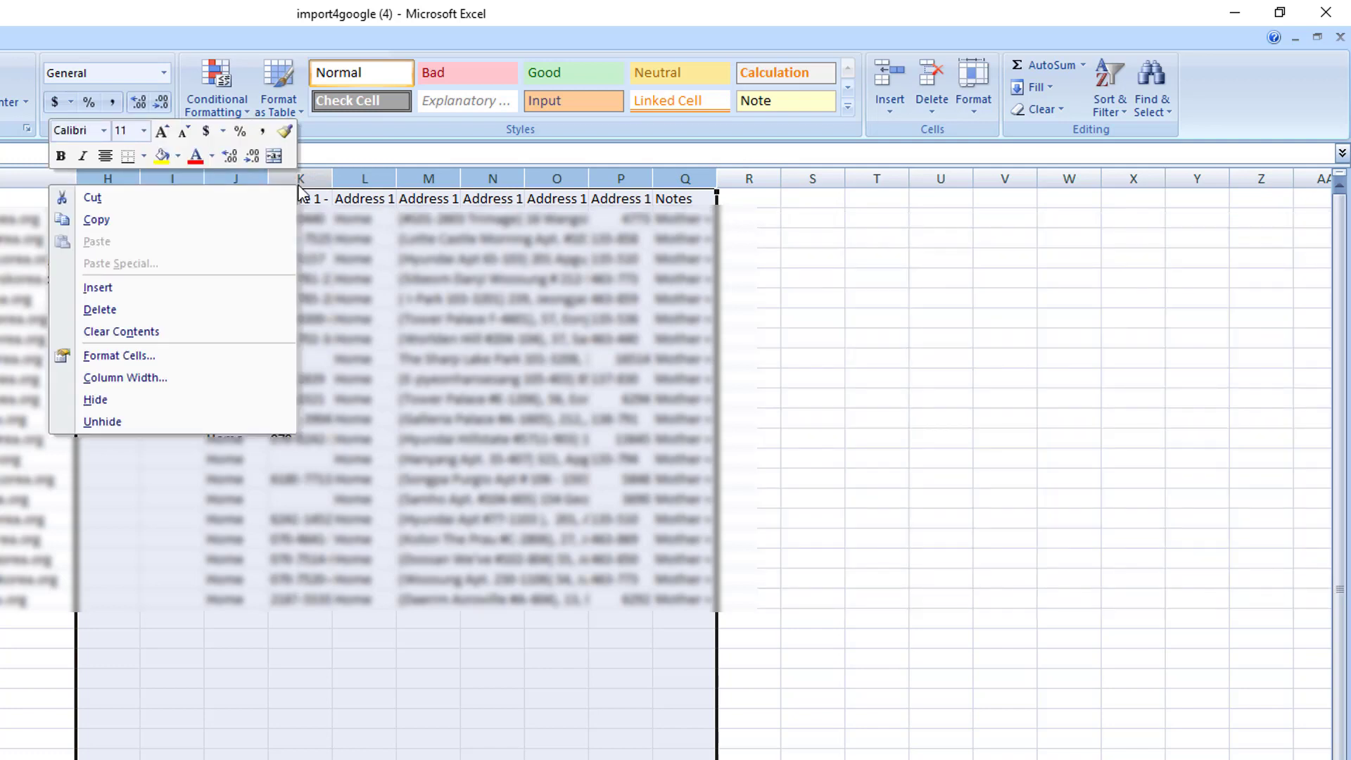
pyautogui.click(265, 313)
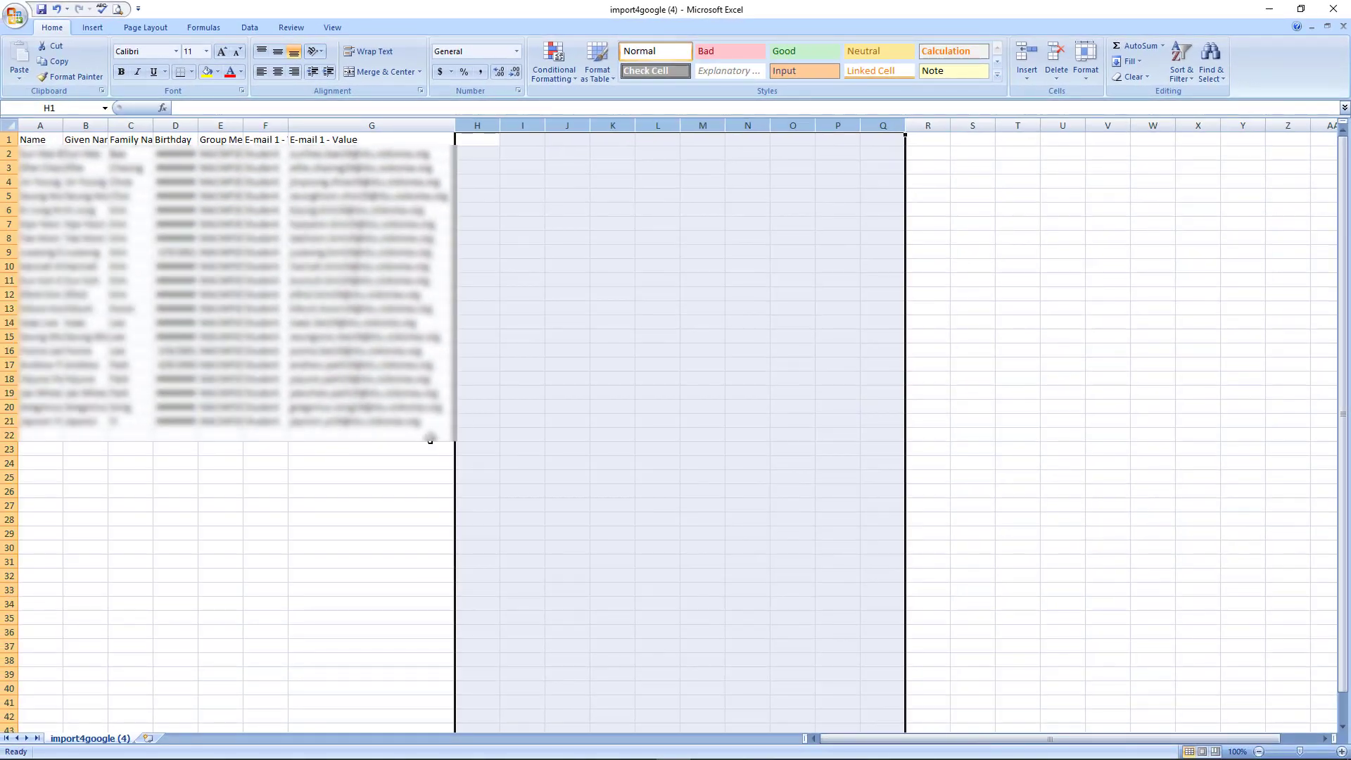
pyautogui.click(430, 440)
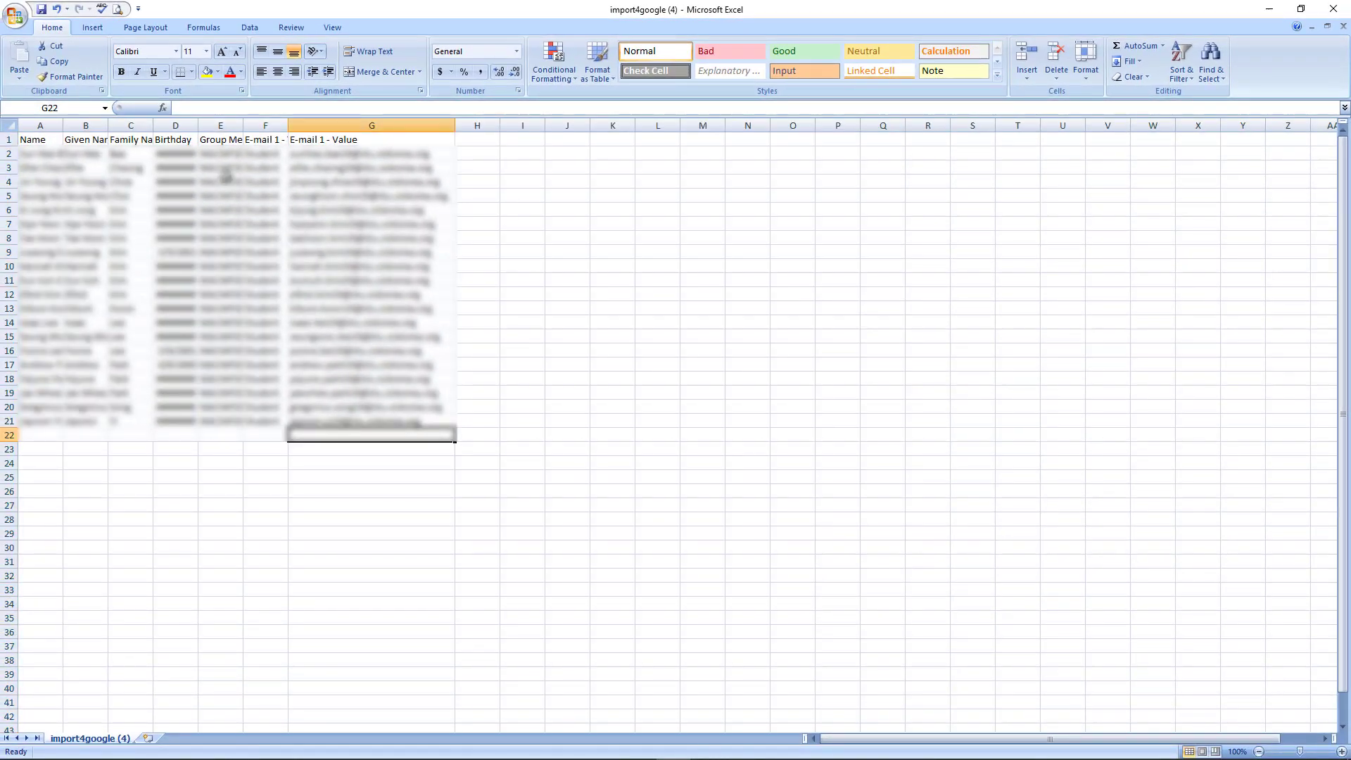
# Delete group membership column E and widen Birthday column D so dates display.
pyautogui.click(218, 125)
pyautogui.rightClick(219, 126)
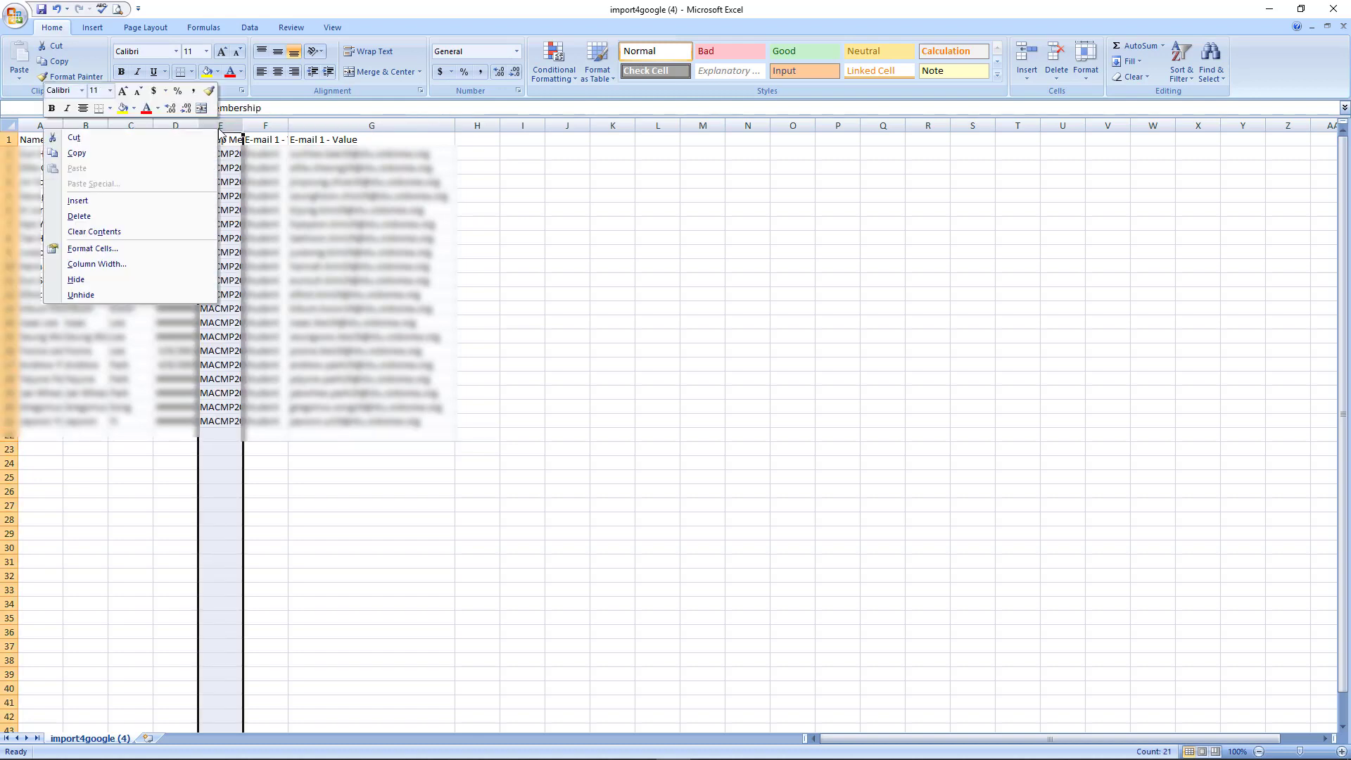
pyautogui.click(167, 213)
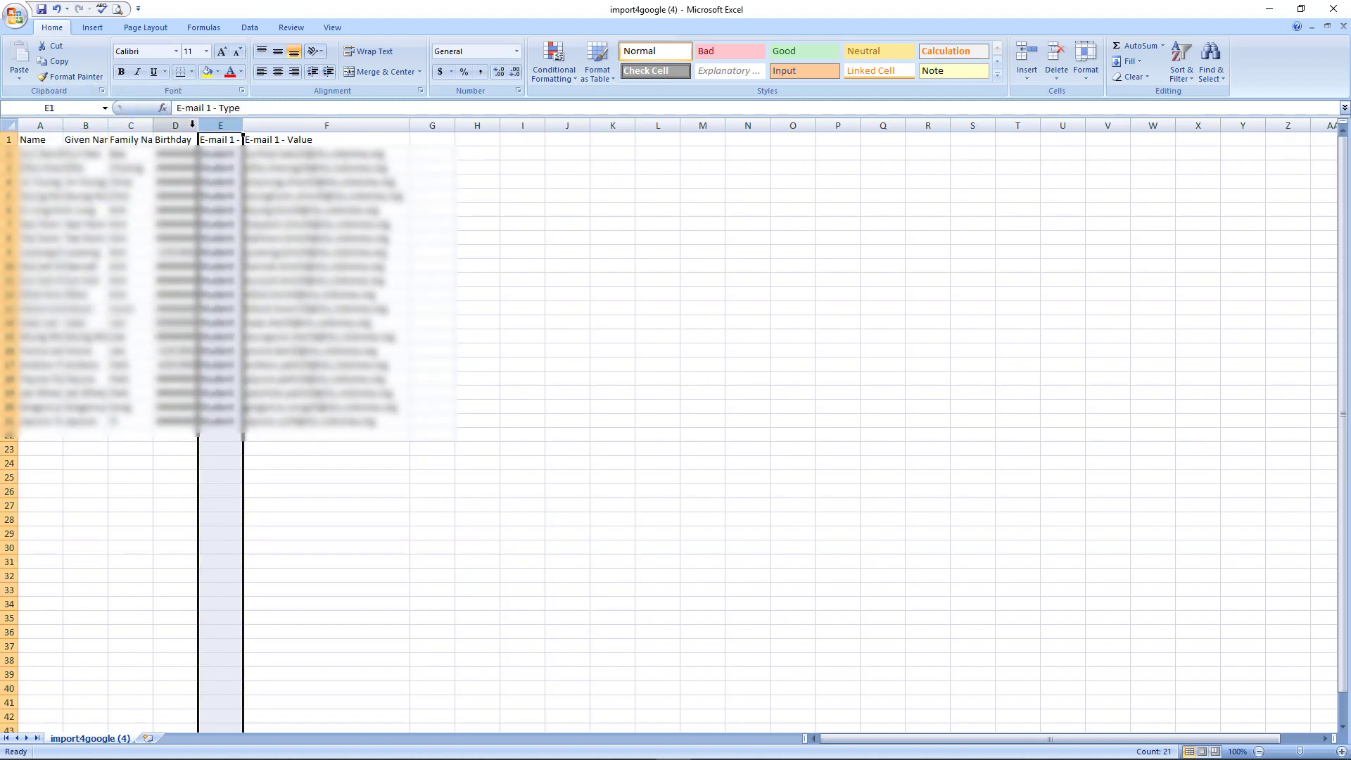
pyautogui.moveTo(195, 125); pyautogui.dragTo(204, 126)
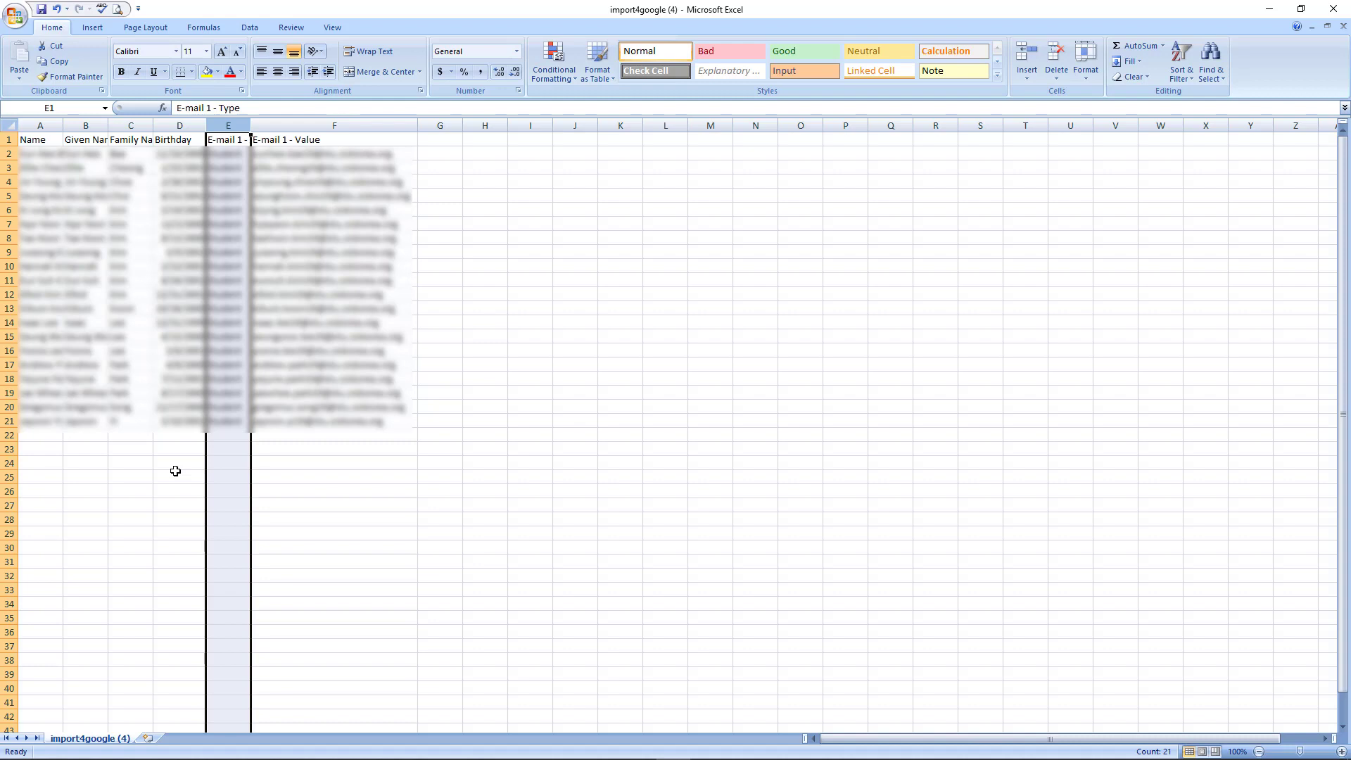
pyautogui.click(325, 468)
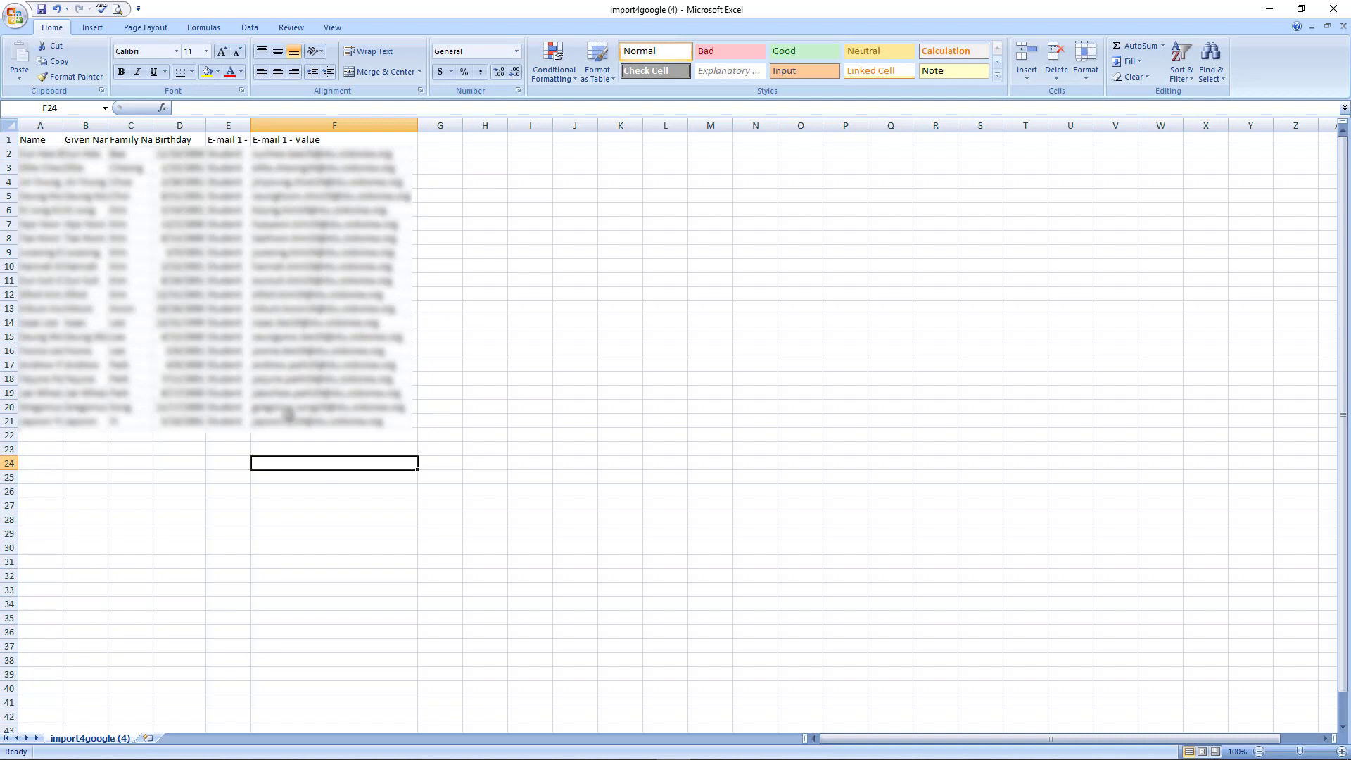
# Save the trimmed sheet over import4google (4).csv in CSV format and close Excel.
pyautogui.hotkey('ctrl', 's')
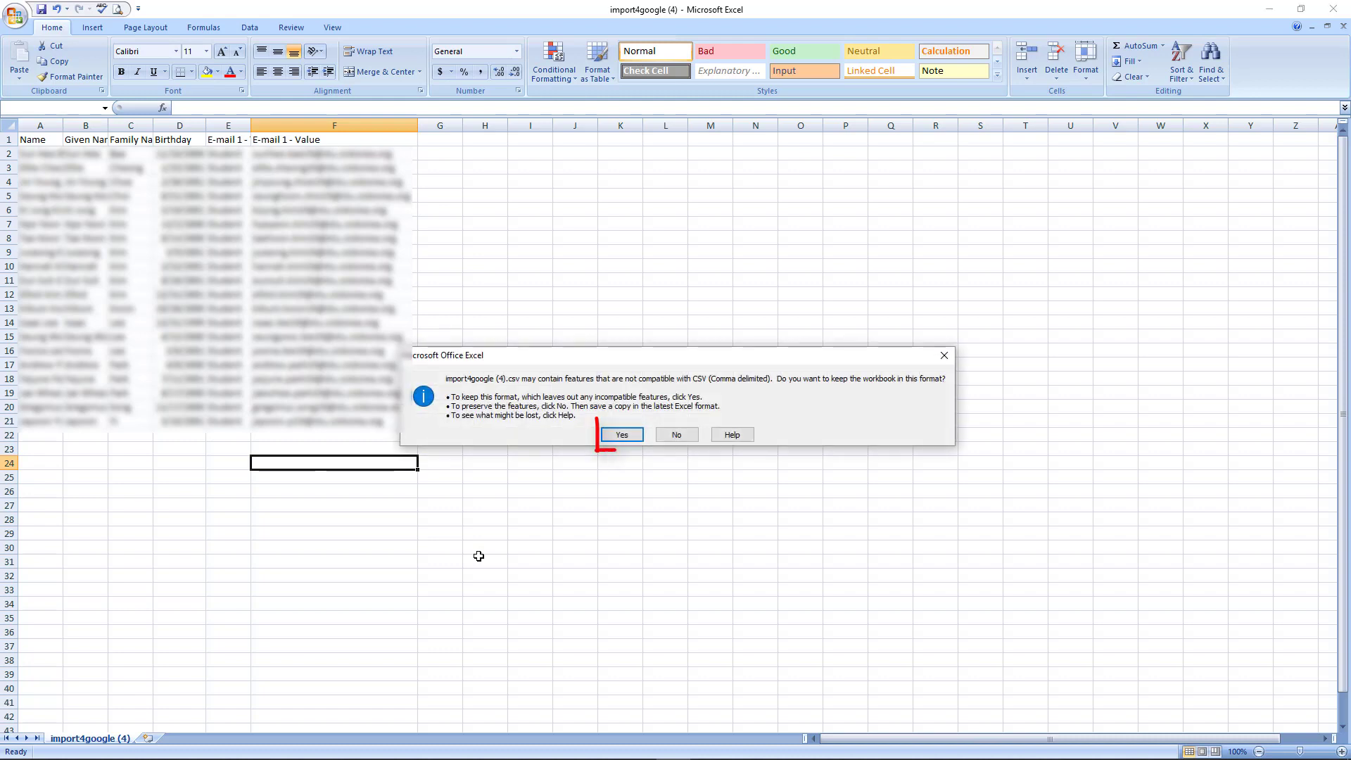
pyautogui.click(618, 435)
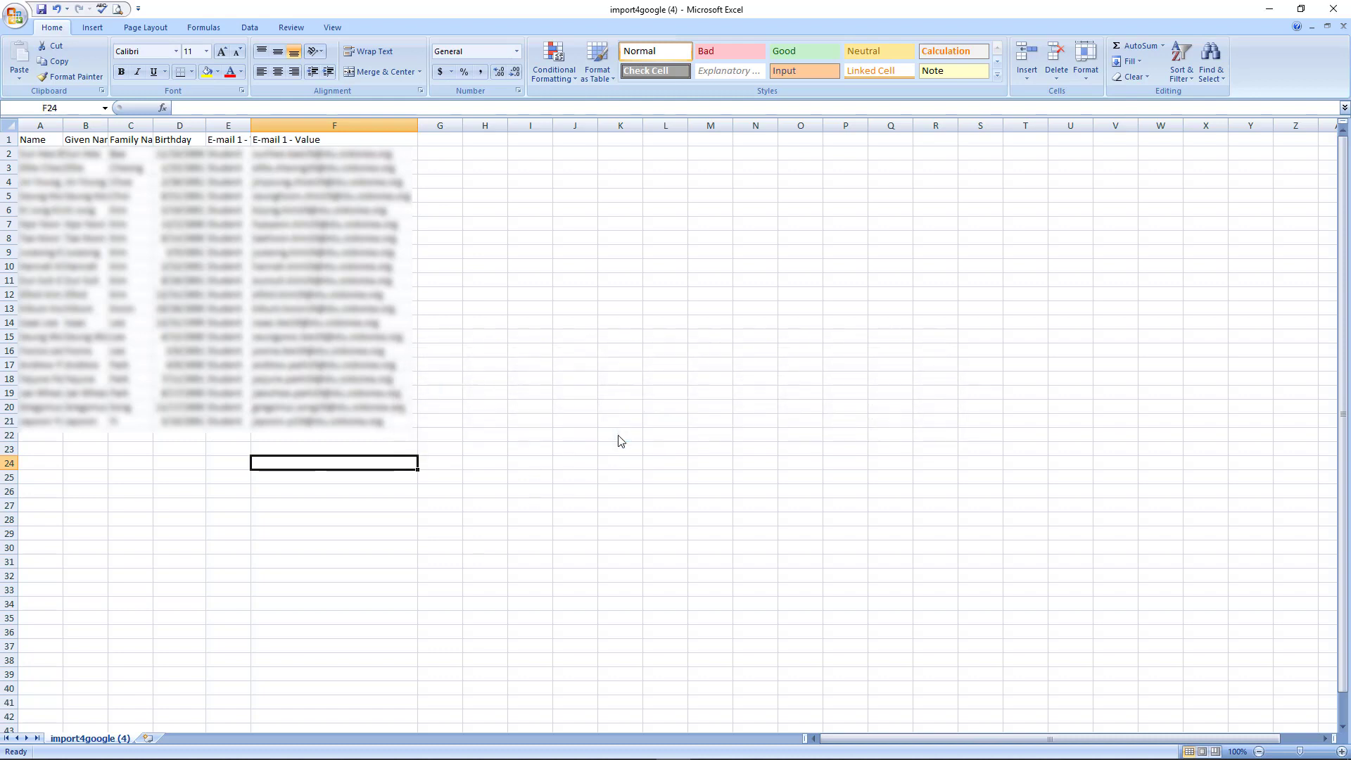
pyautogui.click(15, 16)
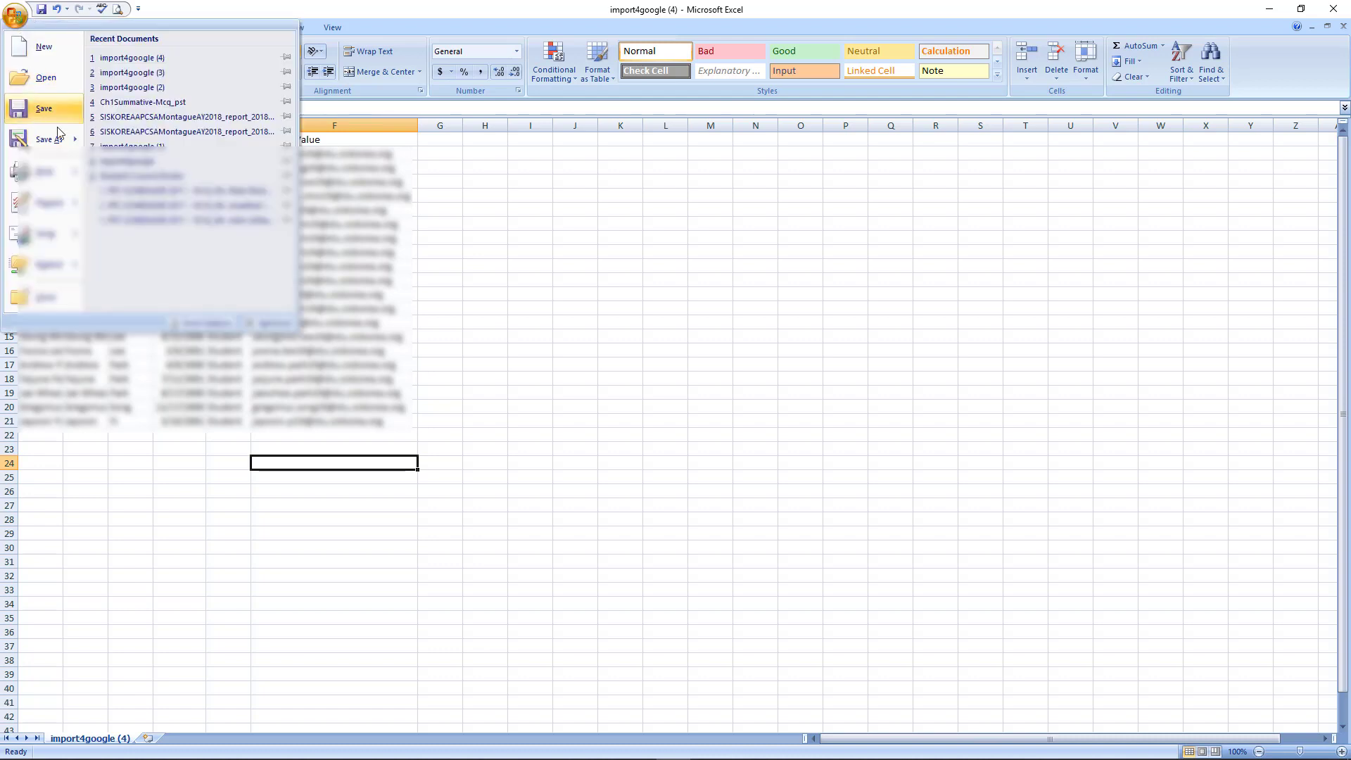
pyautogui.click(612, 319)
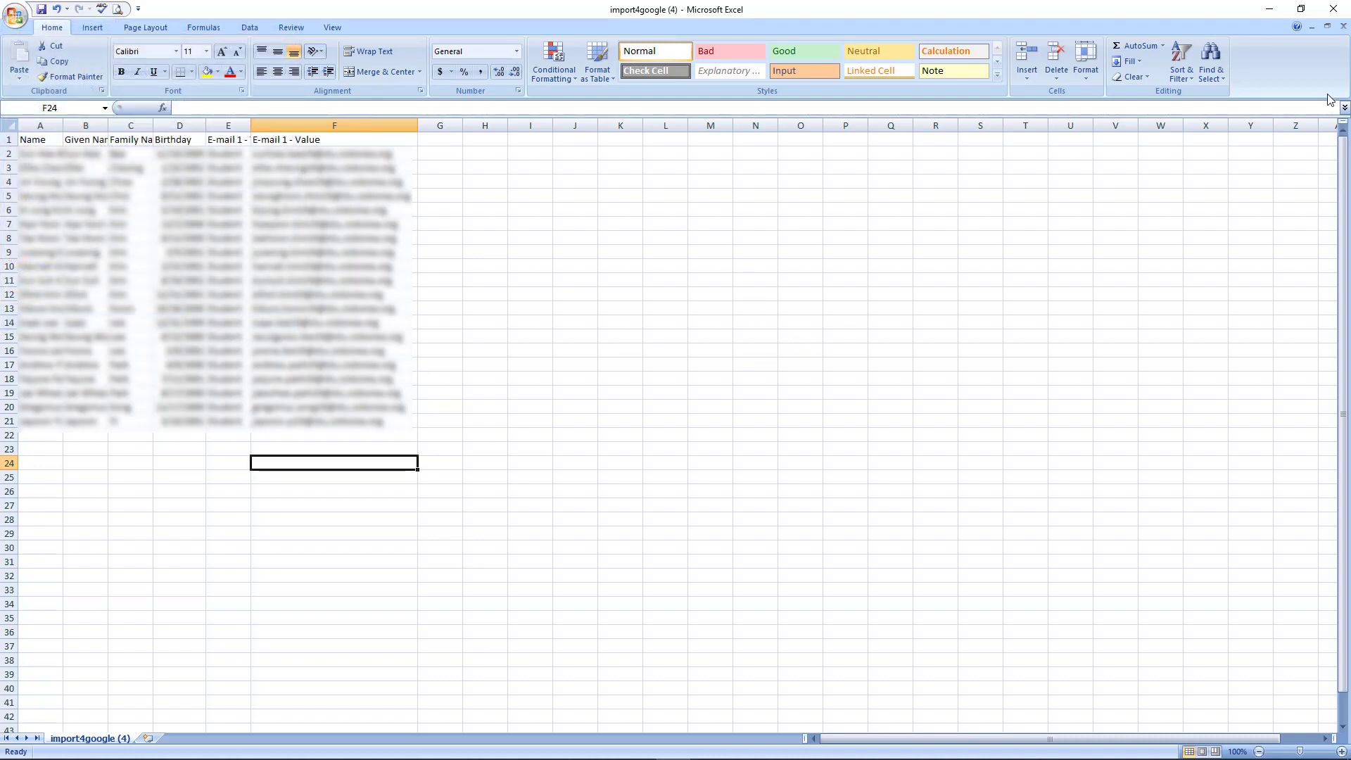
pyautogui.click(1334, 9)
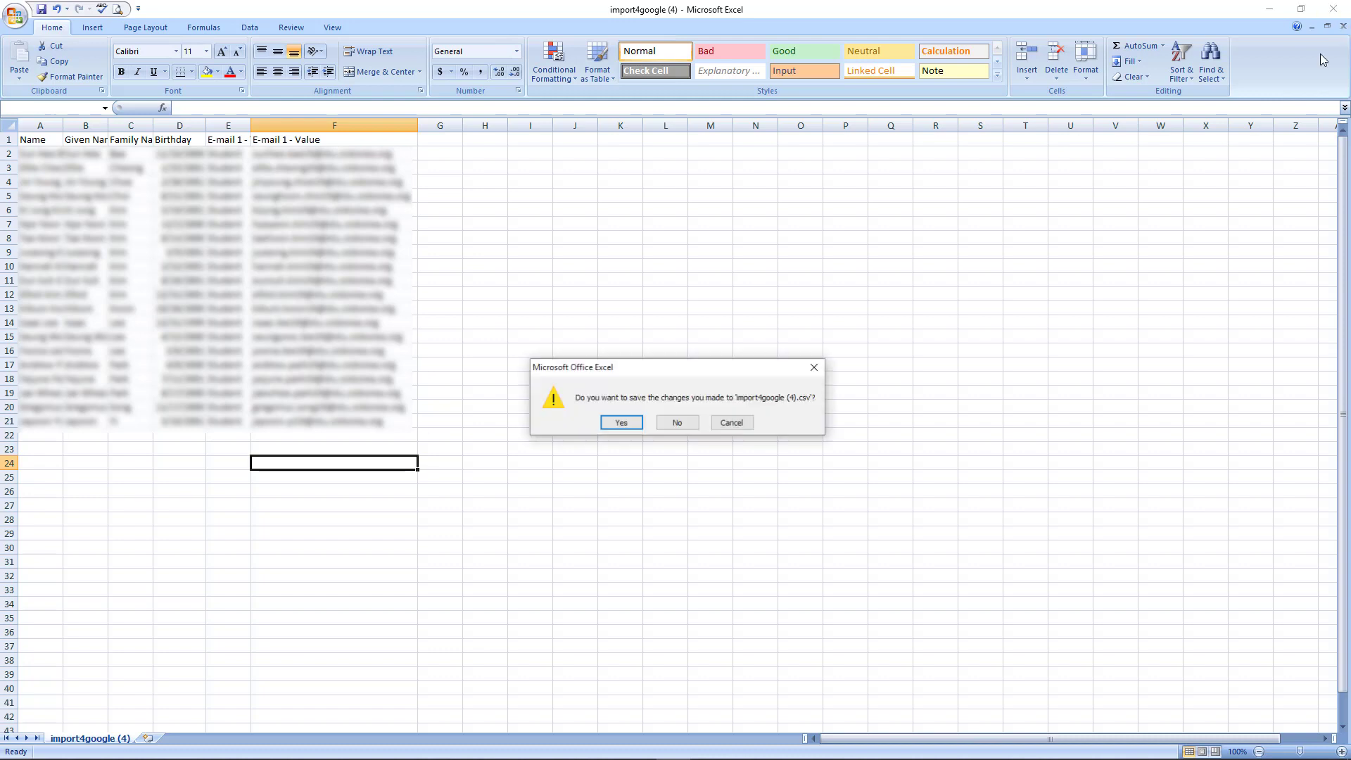
pyautogui.click(630, 425)
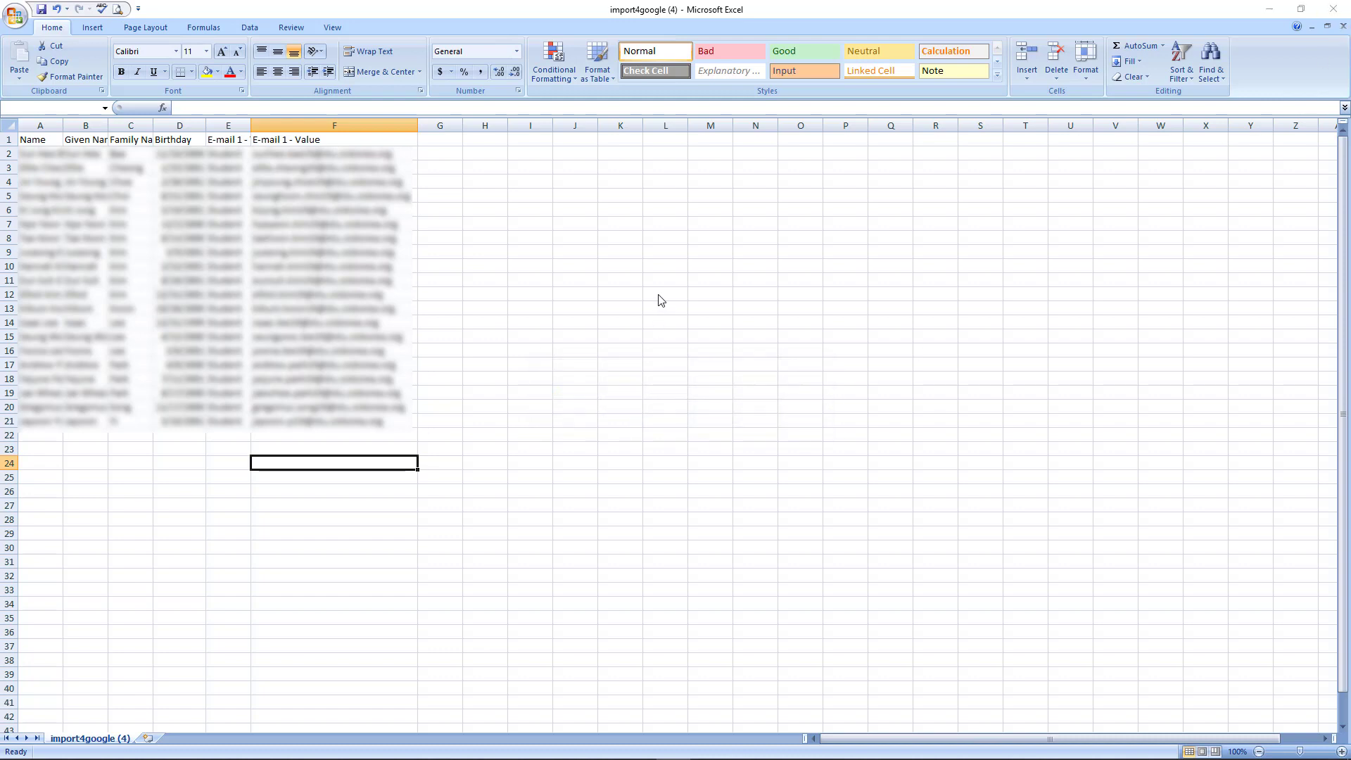
pyautogui.click(556, 357)
pyautogui.click(729, 396)
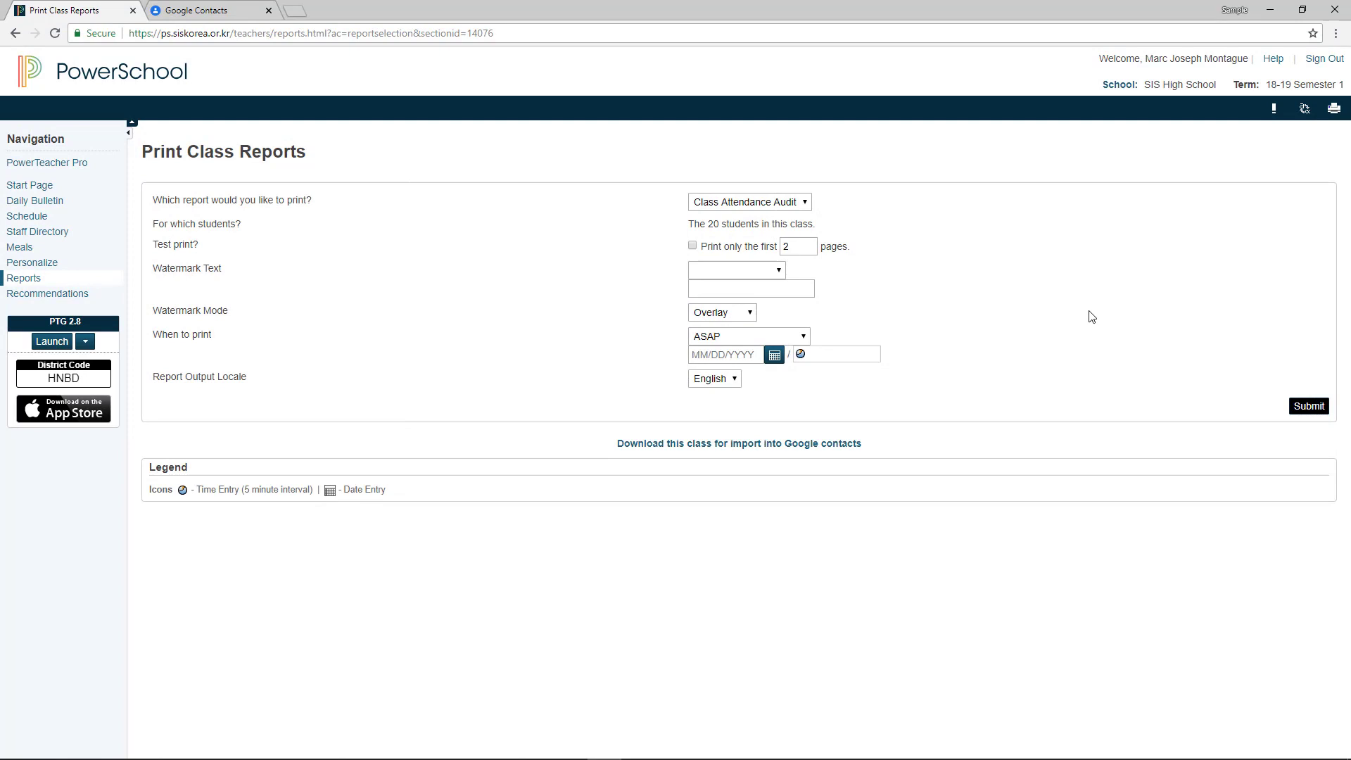
# Return to Google Contacts and expand More in the sidebar to reveal Import.
pyautogui.click(178, 15)
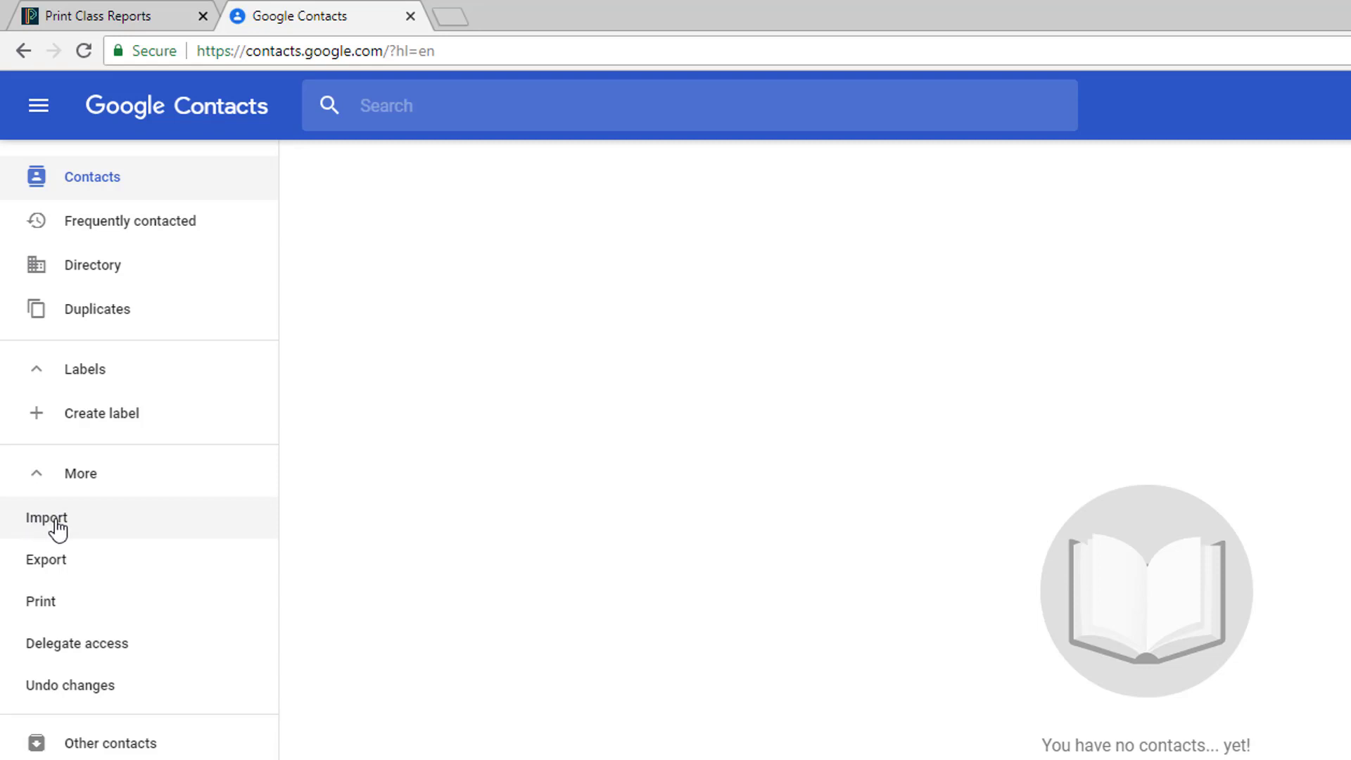
pyautogui.click(35, 483)
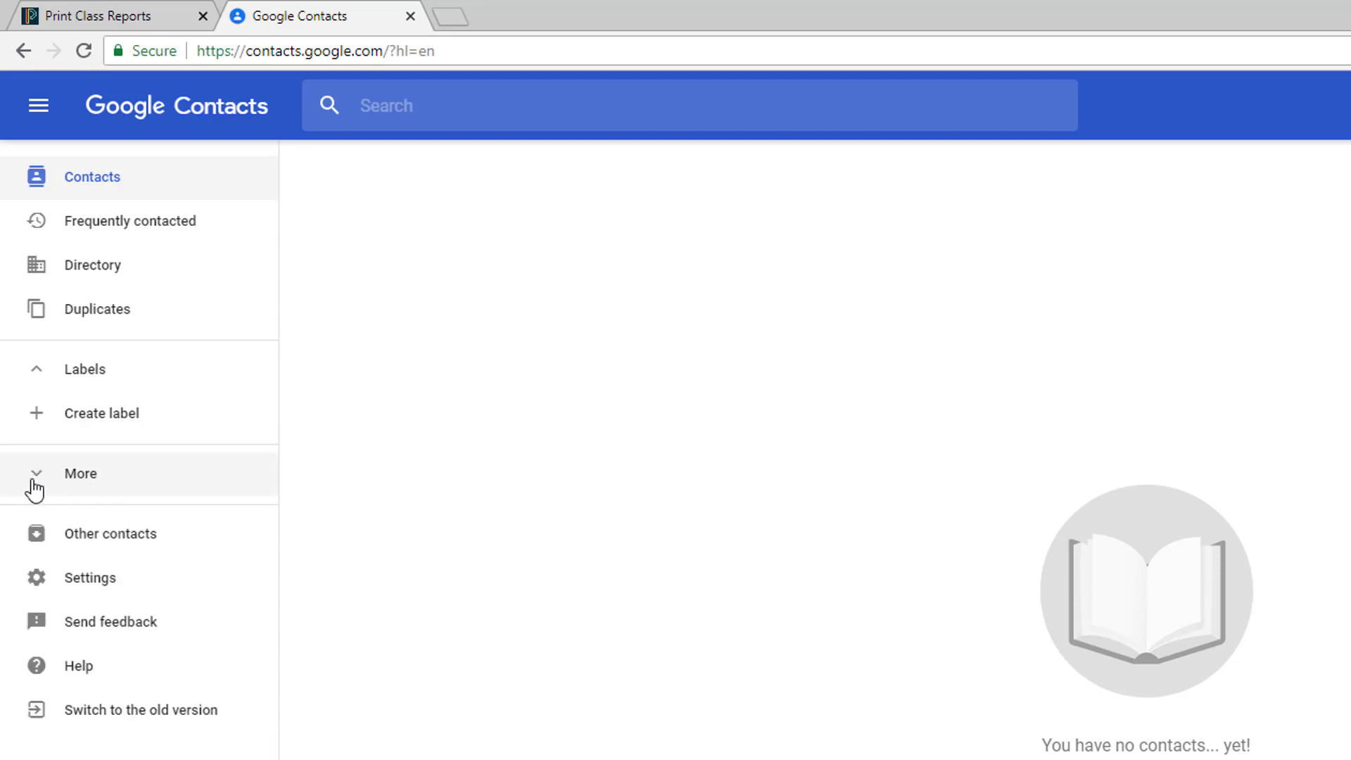
pyautogui.click(33, 488)
pyautogui.click(42, 486)
pyautogui.tripleClick(43, 482)
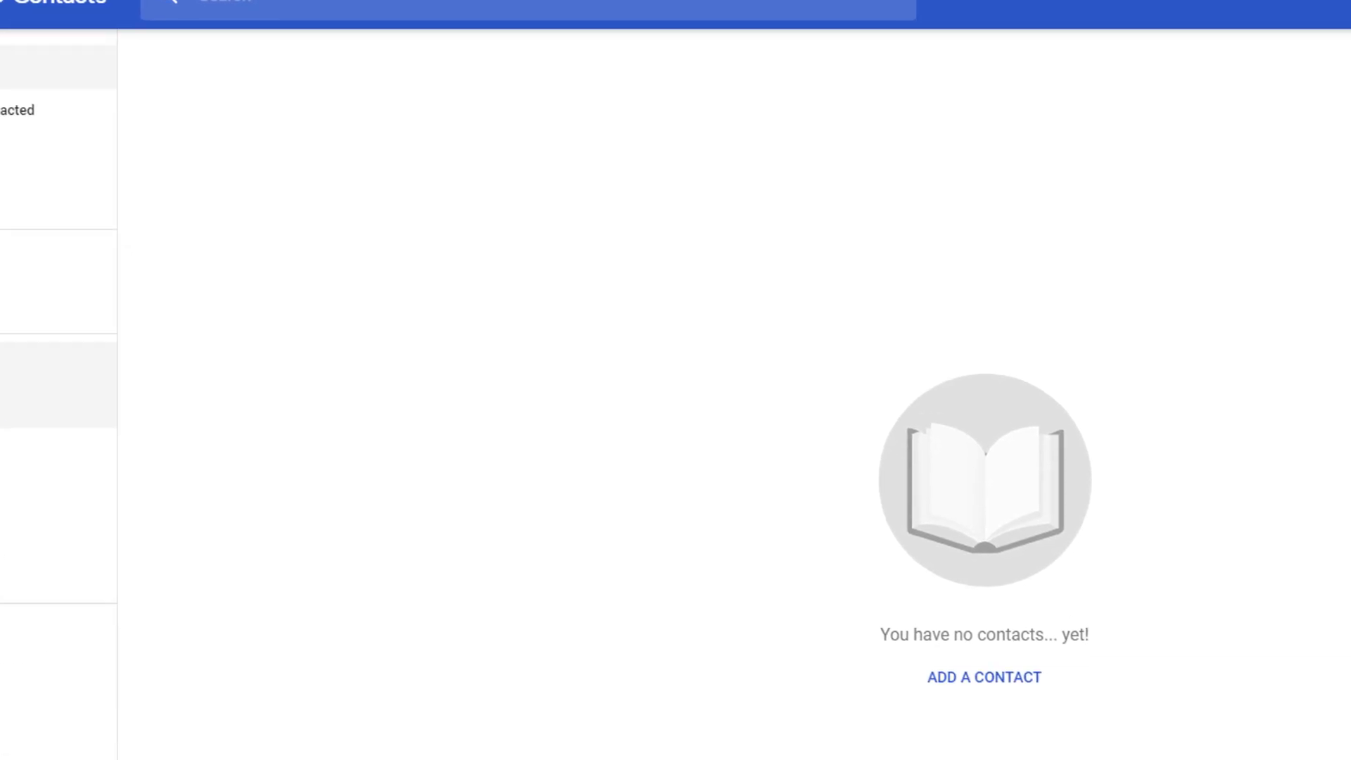
# Import import4google (4).csv from Downloads into Google Contacts.
pyautogui.click(43, 516)
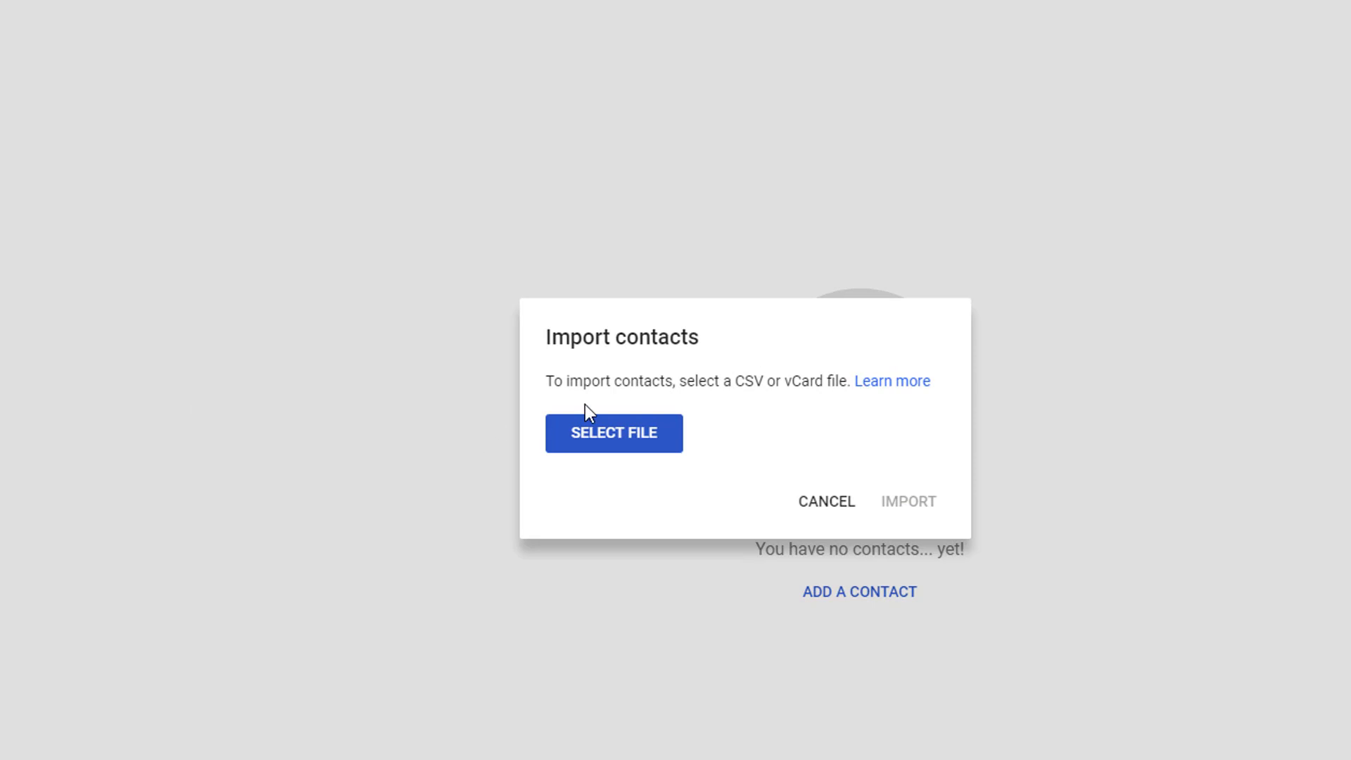
pyautogui.click(625, 431)
pyautogui.click(625, 435)
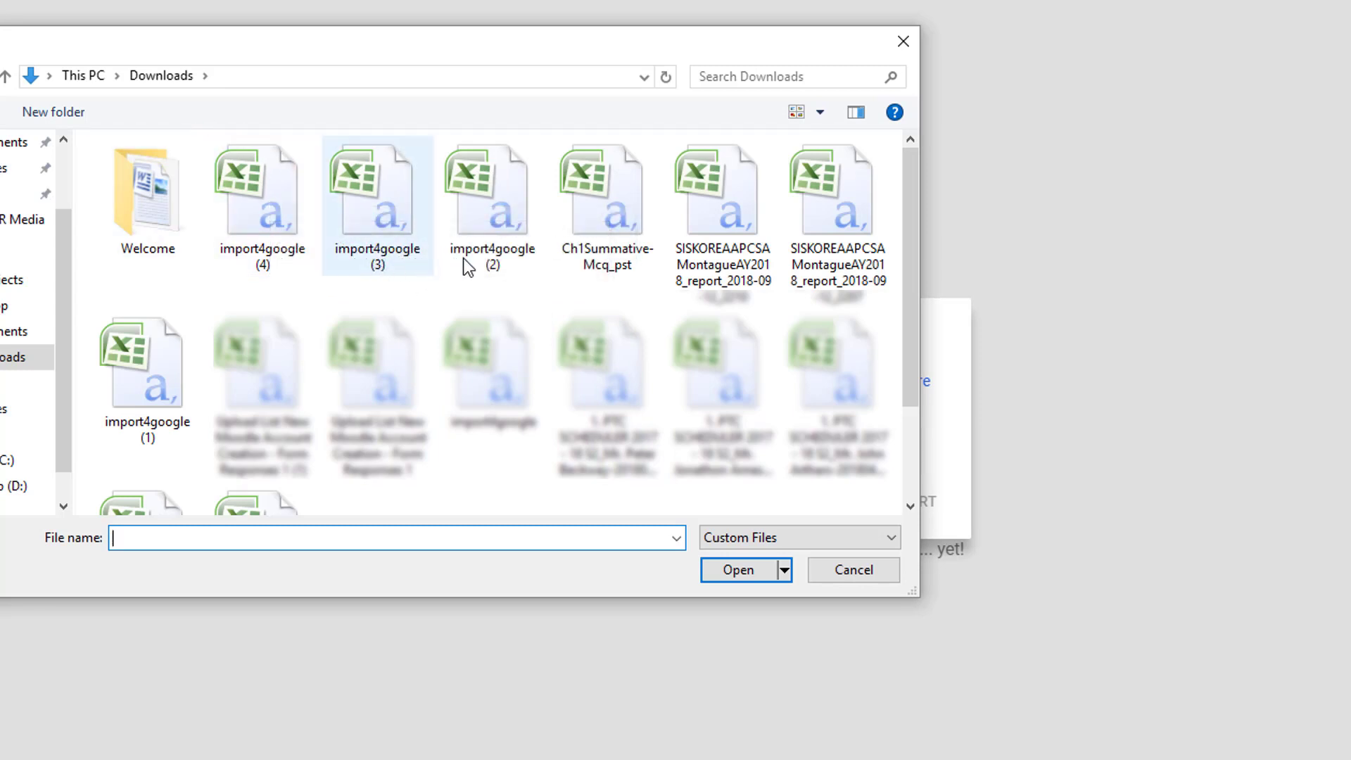
pyautogui.click(269, 224)
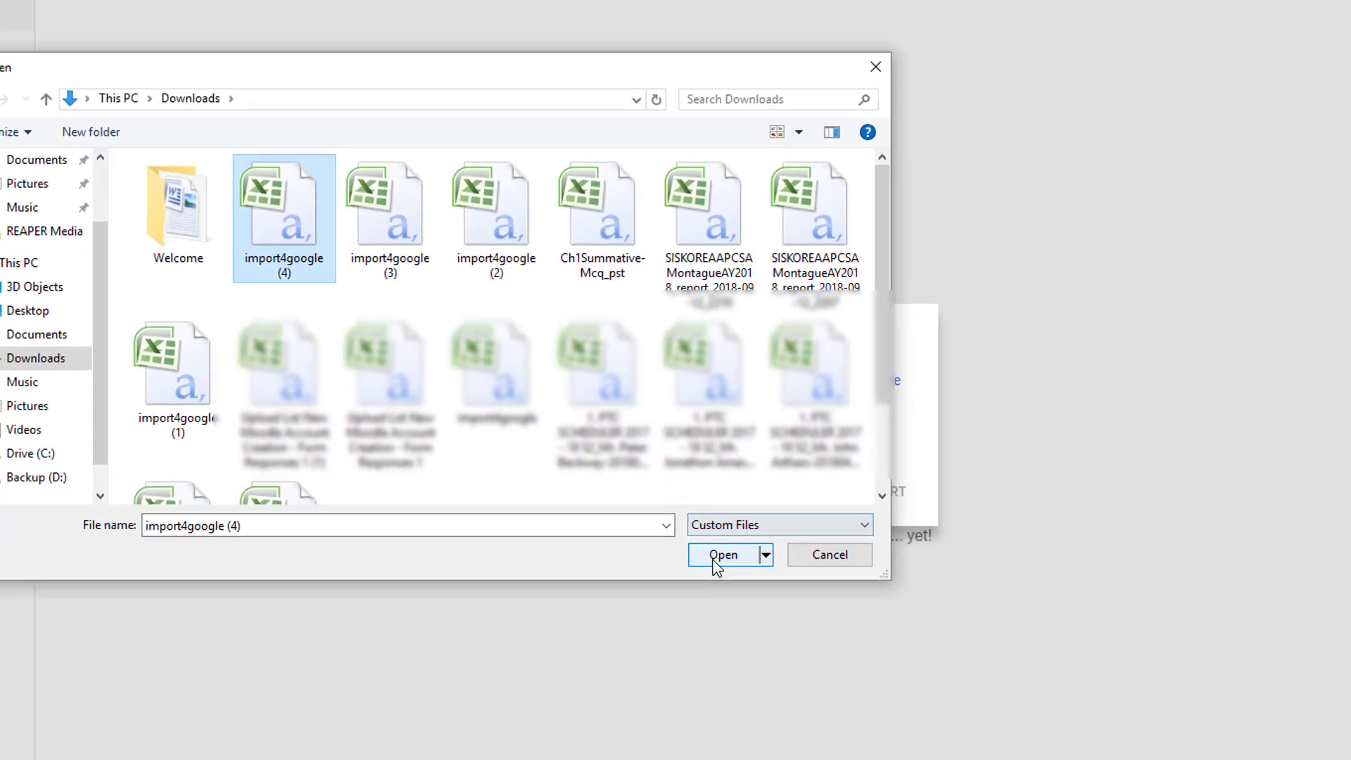
pyautogui.click(736, 570)
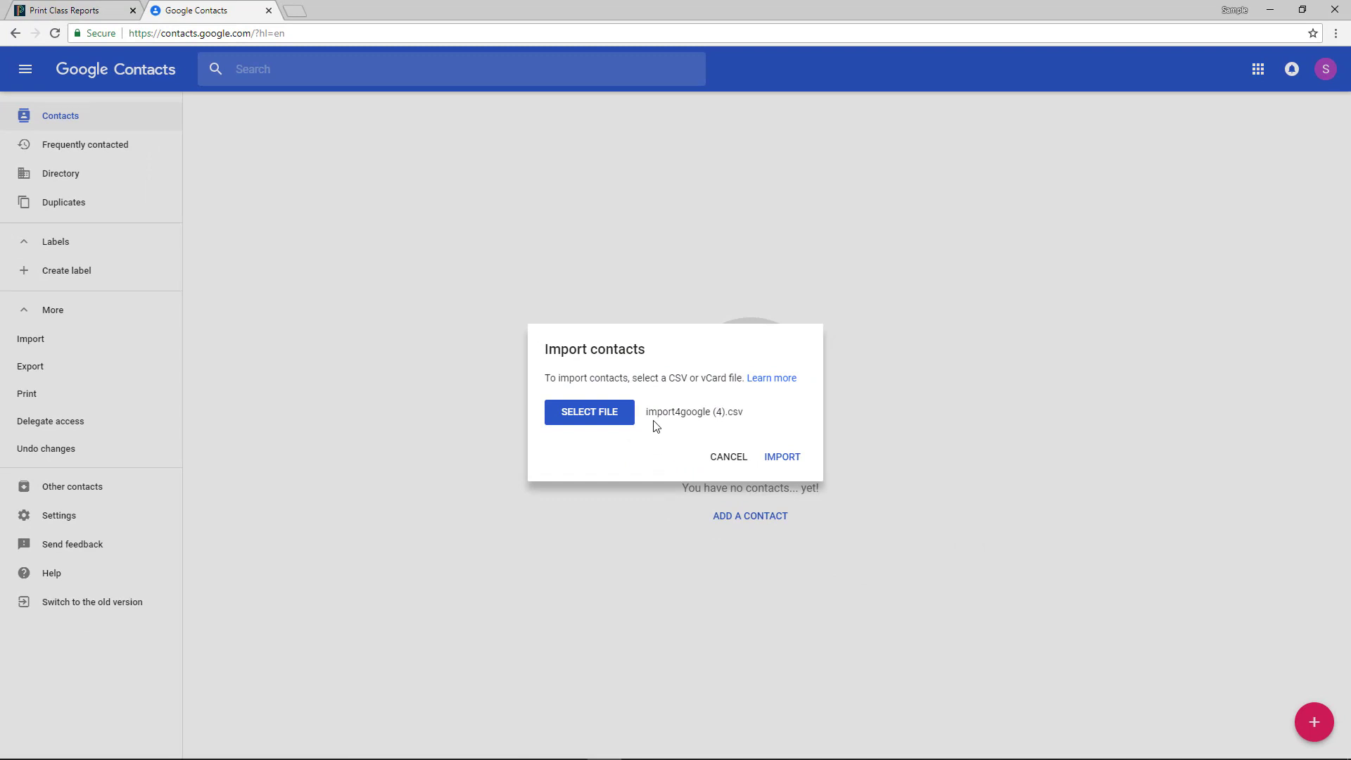
pyautogui.click(784, 458)
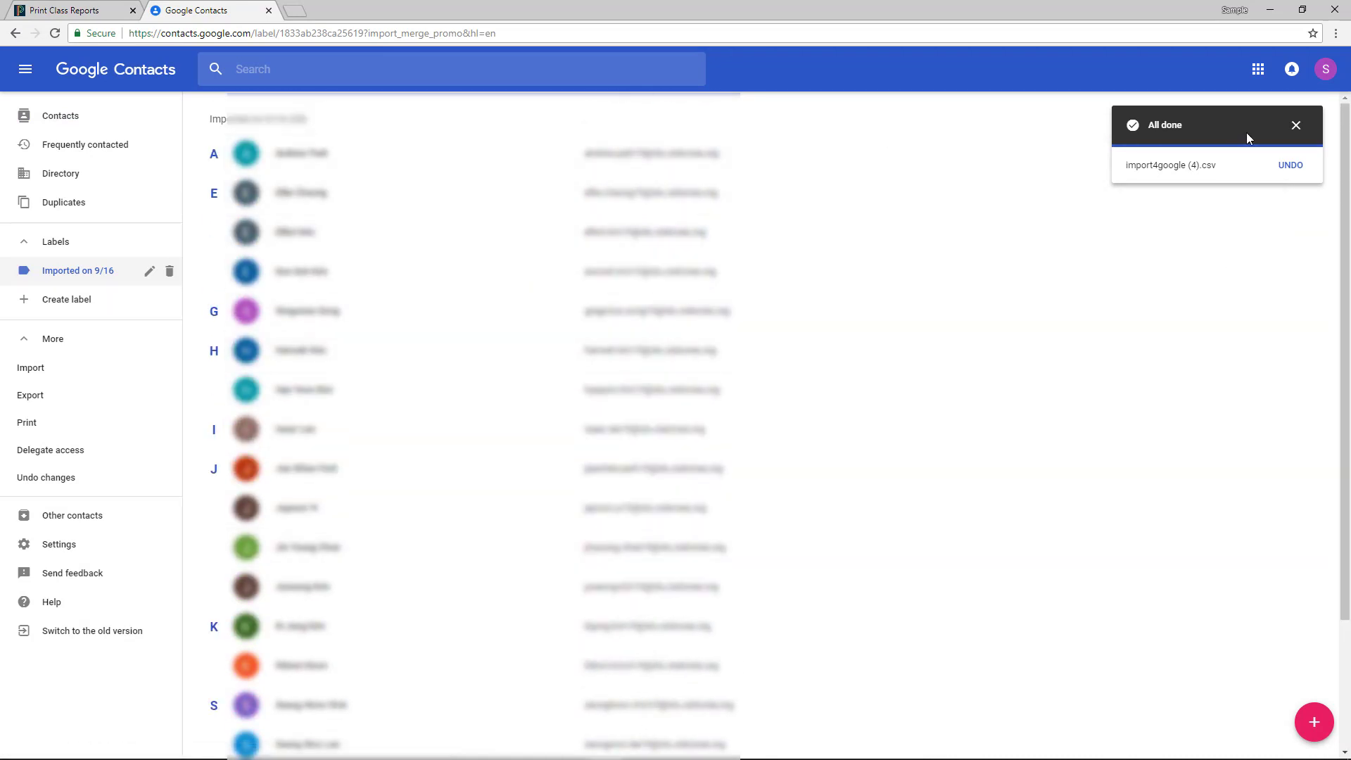
# Close the All done import notification.
pyautogui.click(1296, 126)
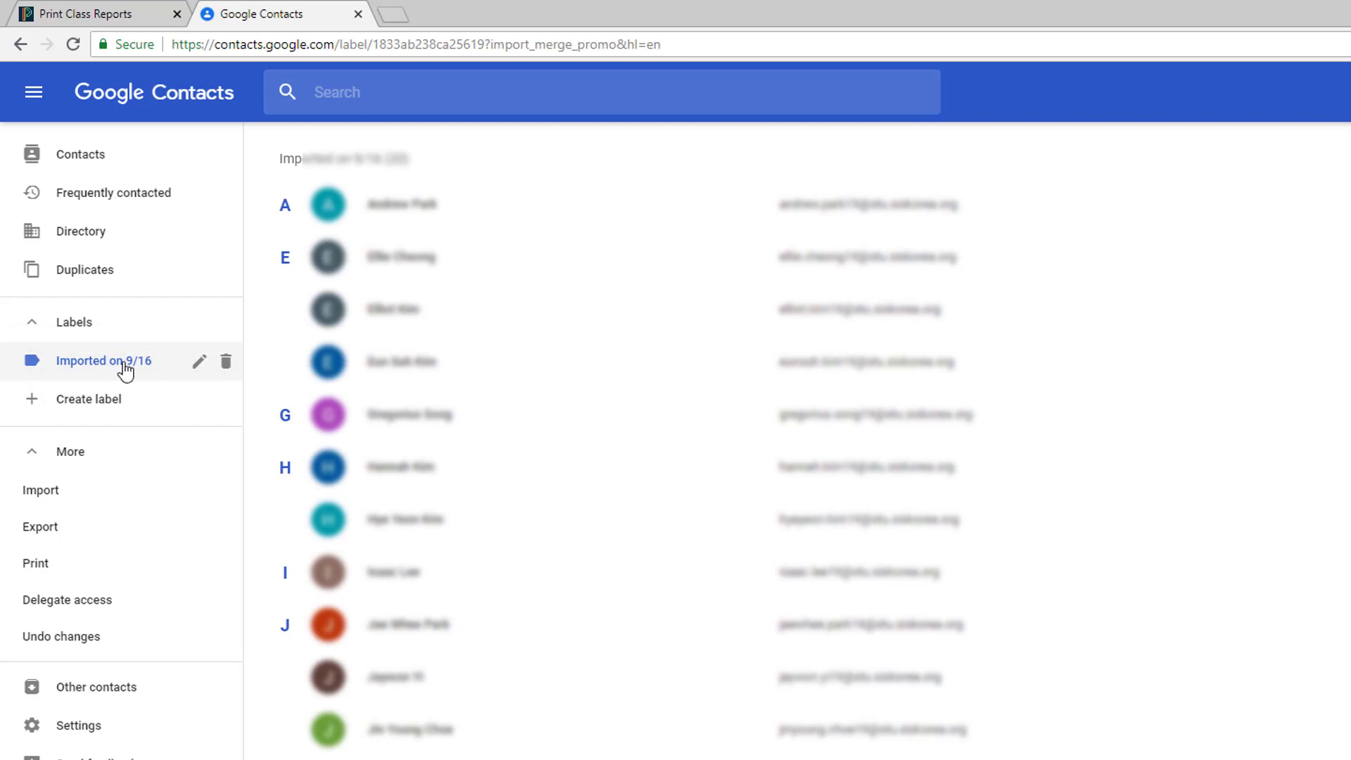
# Rename the Imported on 9/16 label to APCSA B, removing the extra space.
pyautogui.click(199, 363)
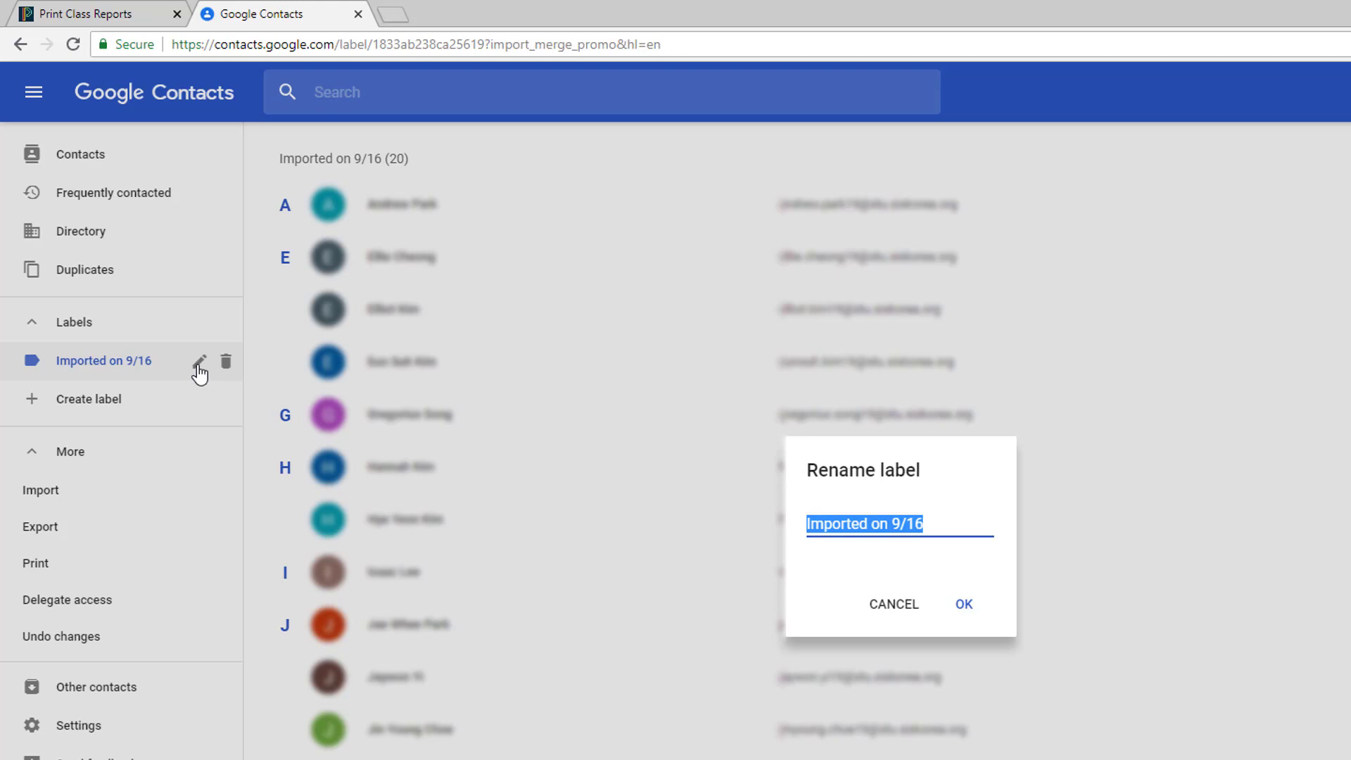
pyautogui.write('APCS ')
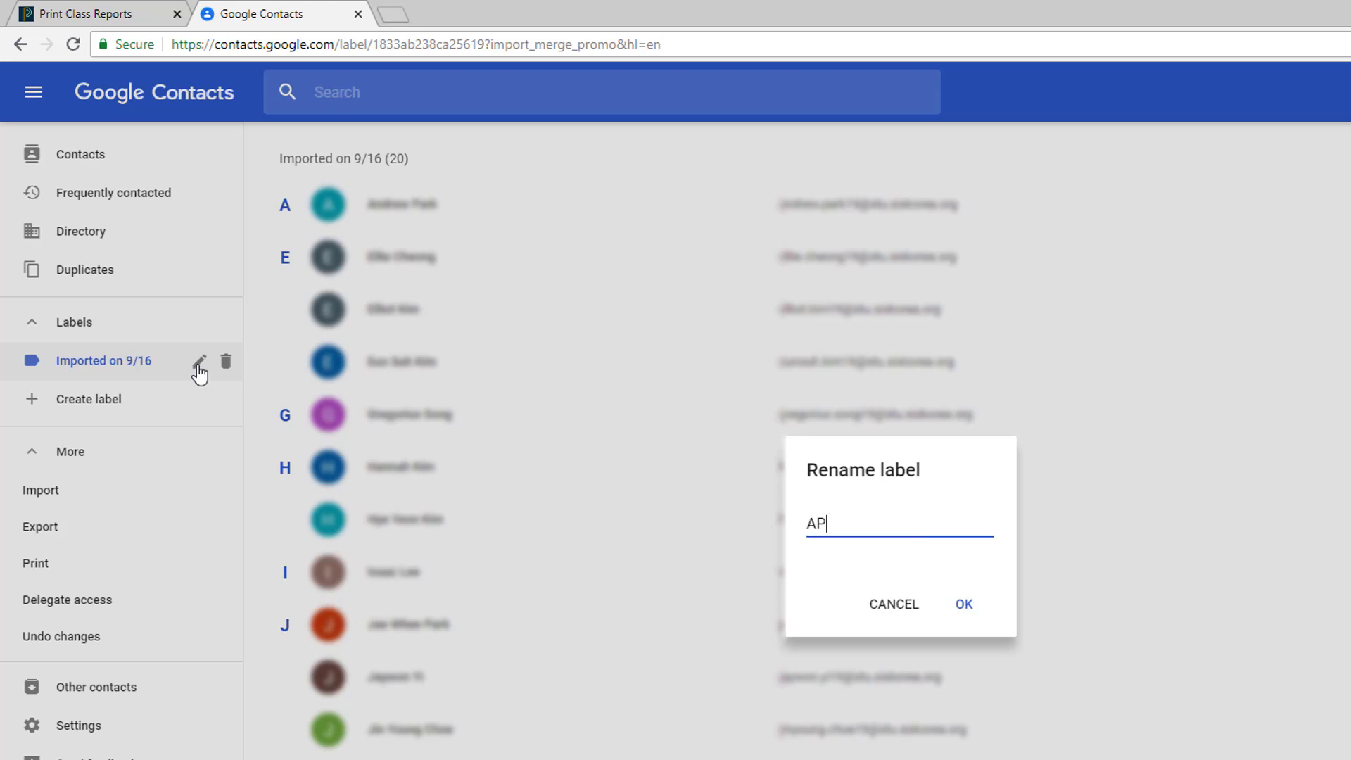
pyautogui.write('A B')
pyautogui.press('BackSpace')
pyautogui.press('End')
pyautogui.press('Return')
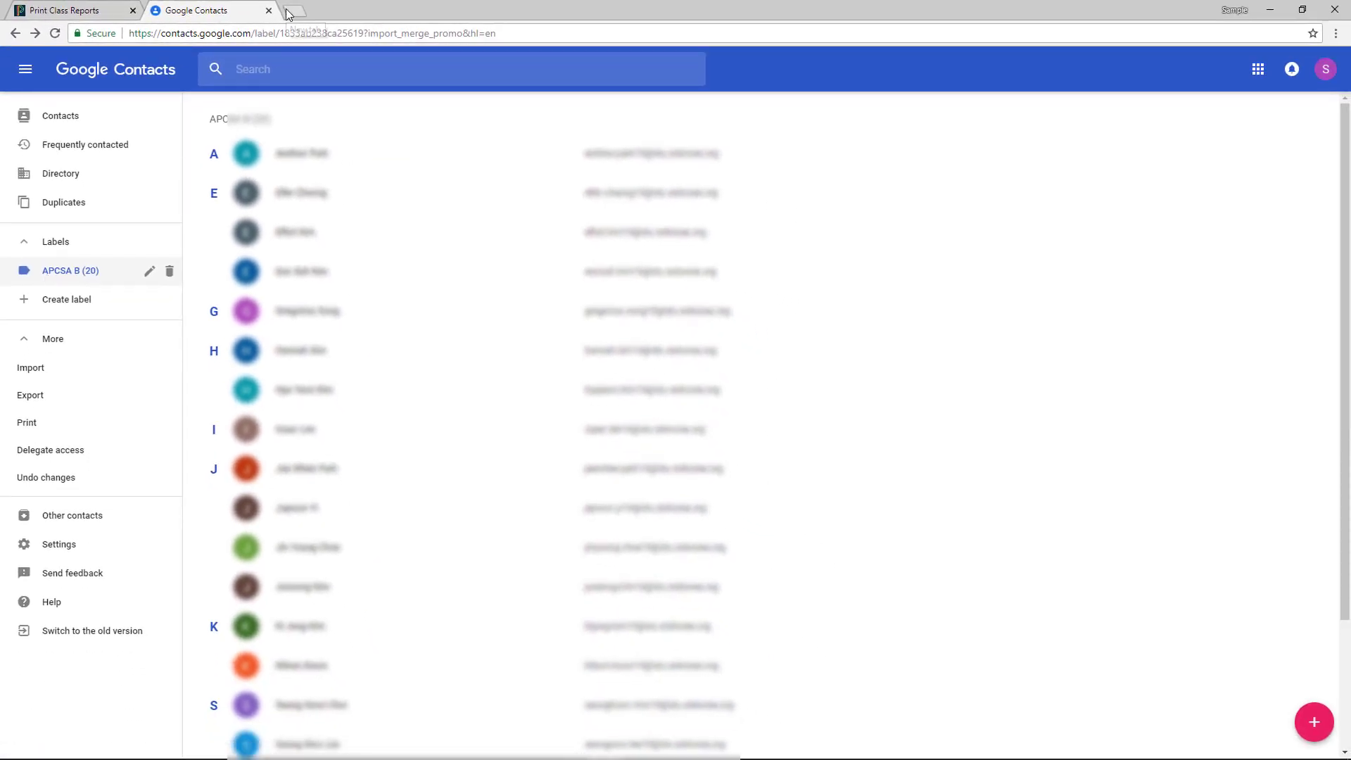
# Open Gmail from the Google apps grid and start a new message.
pyautogui.click(1263, 75)
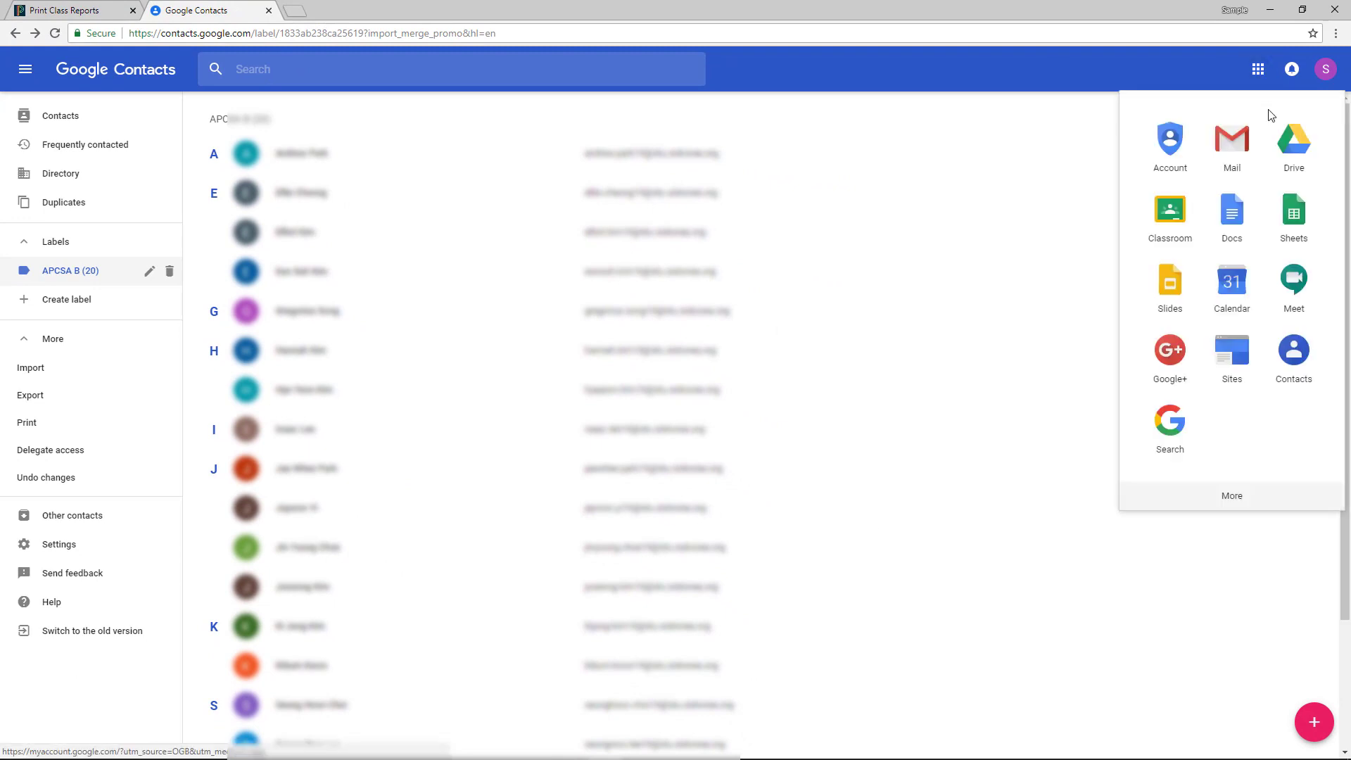
pyautogui.click(1241, 149)
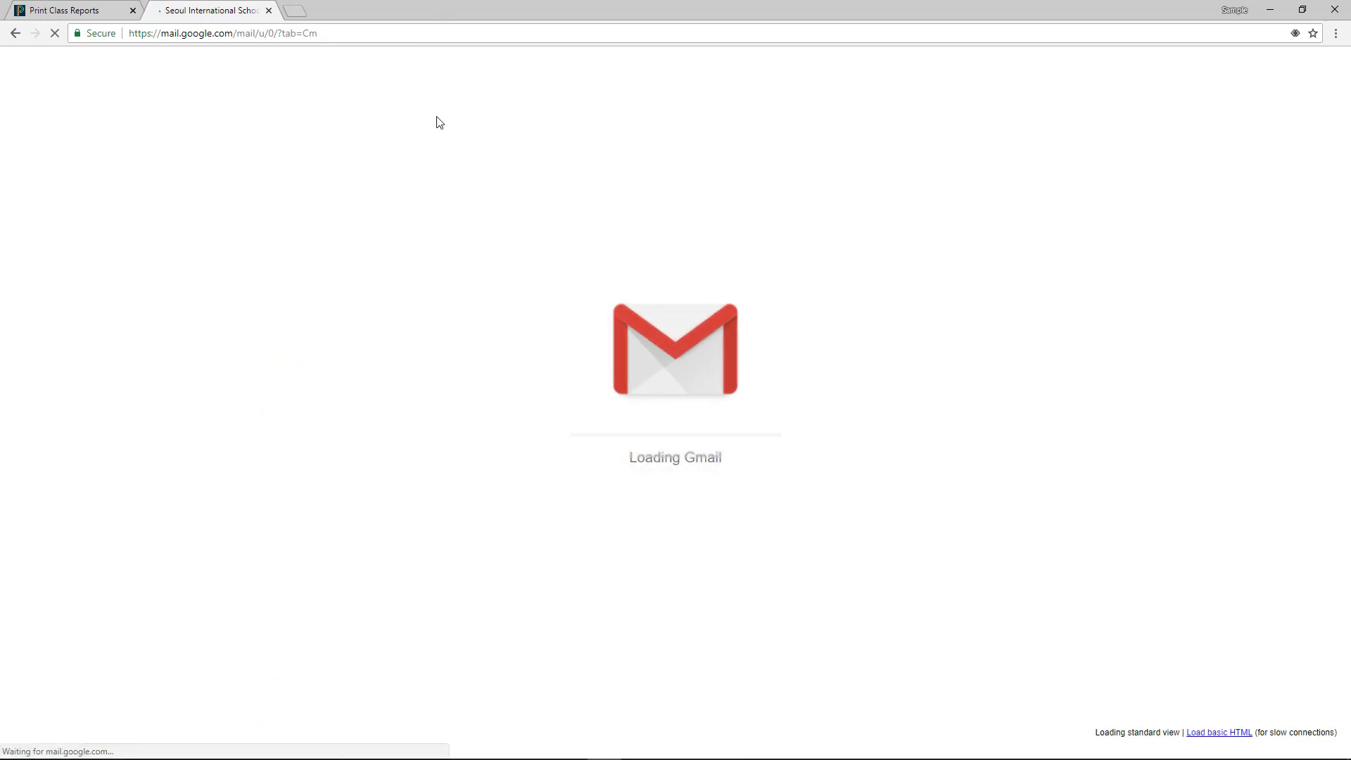
pyautogui.click(71, 122)
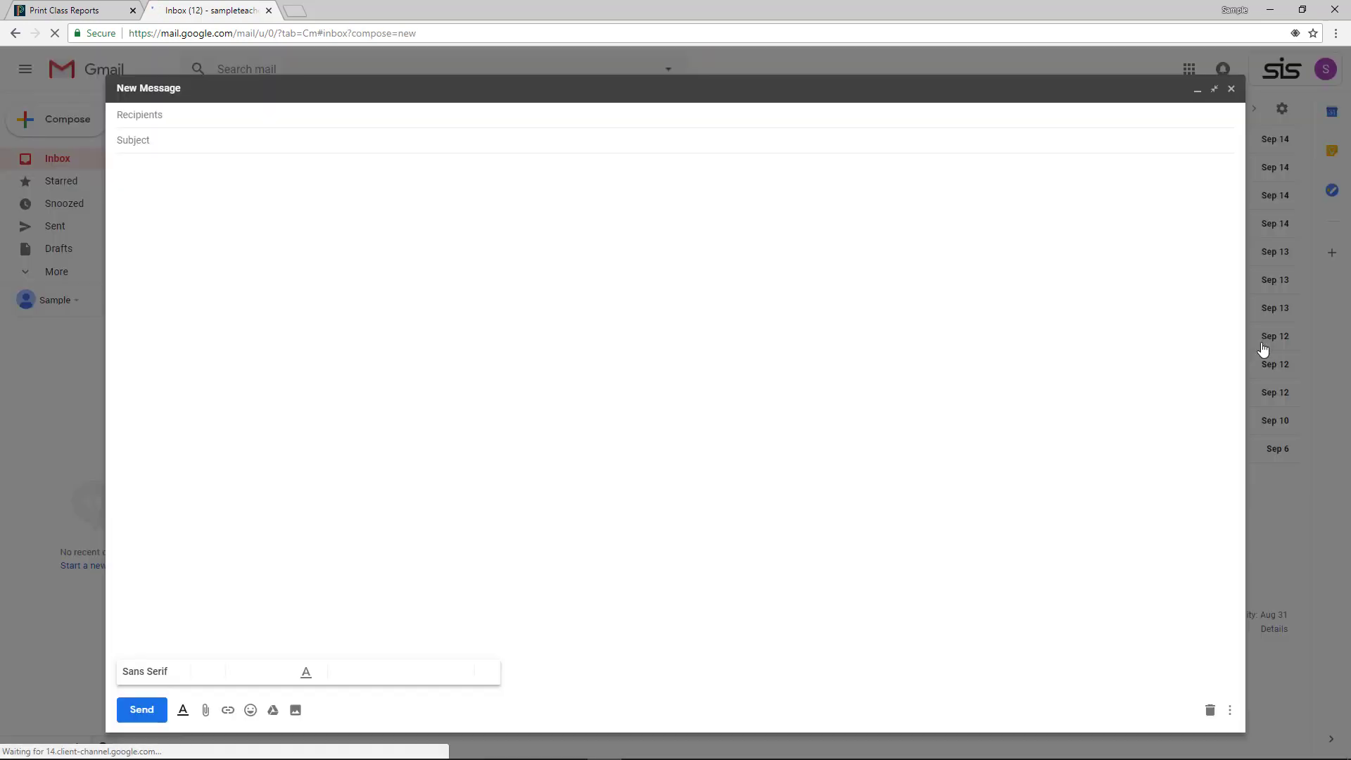
# Address the full-screen draft to the APCSA B group with subject 'here is a message'.
pyautogui.click(1264, 346)
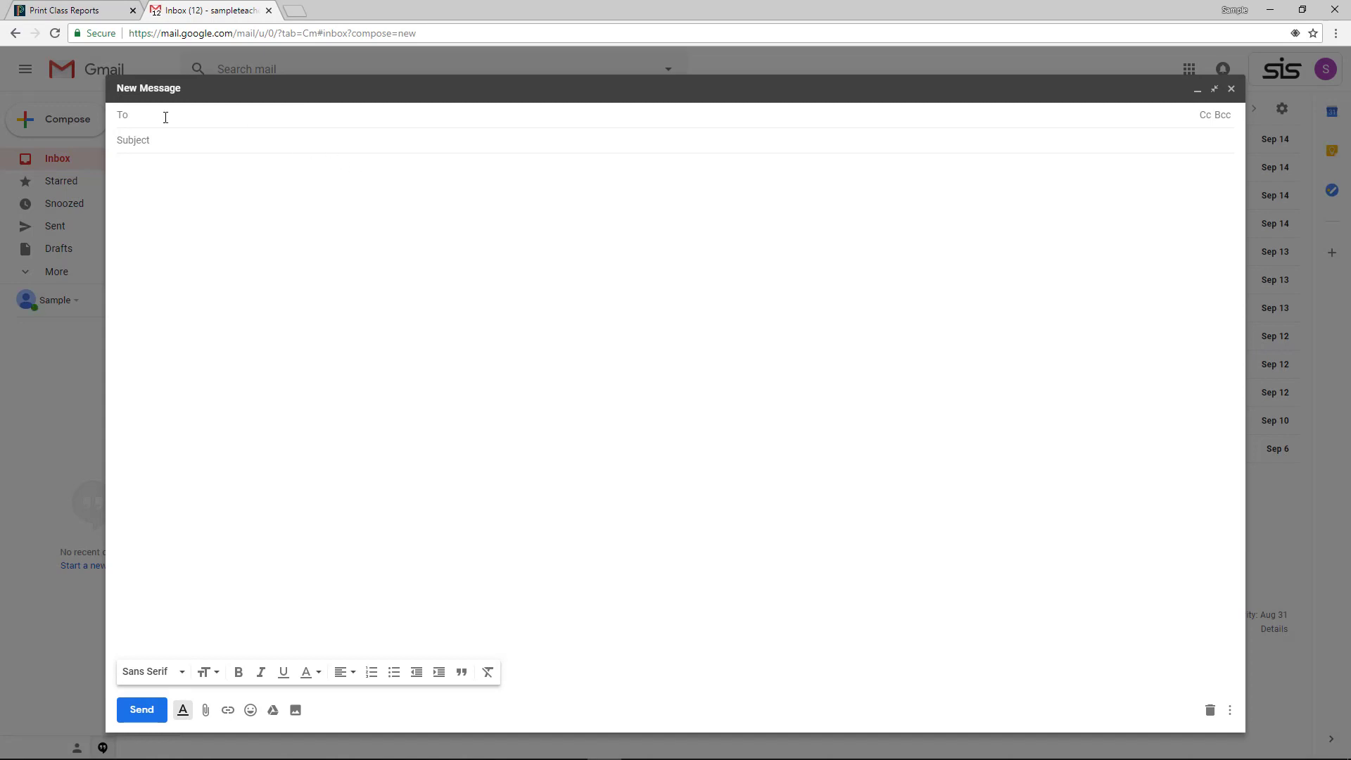
pyautogui.write('apc')
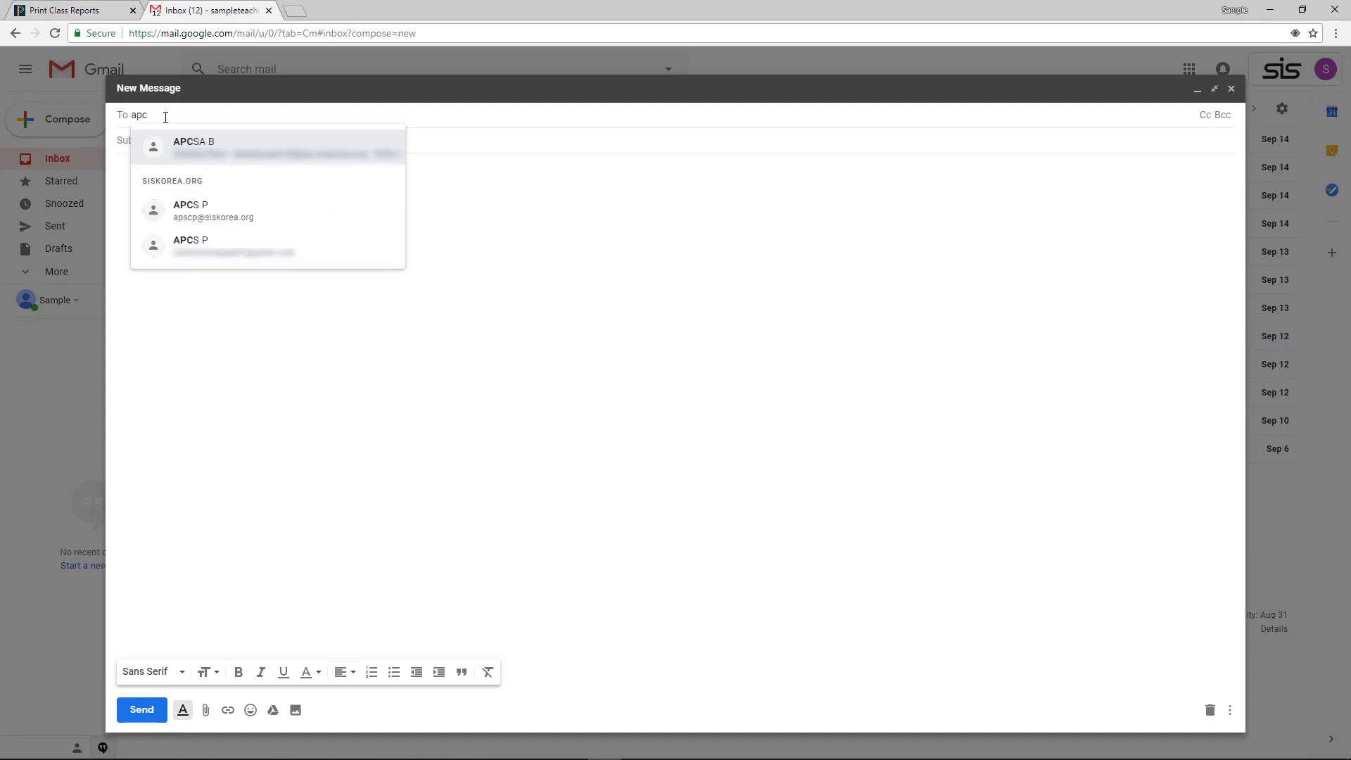
pyautogui.click(191, 144)
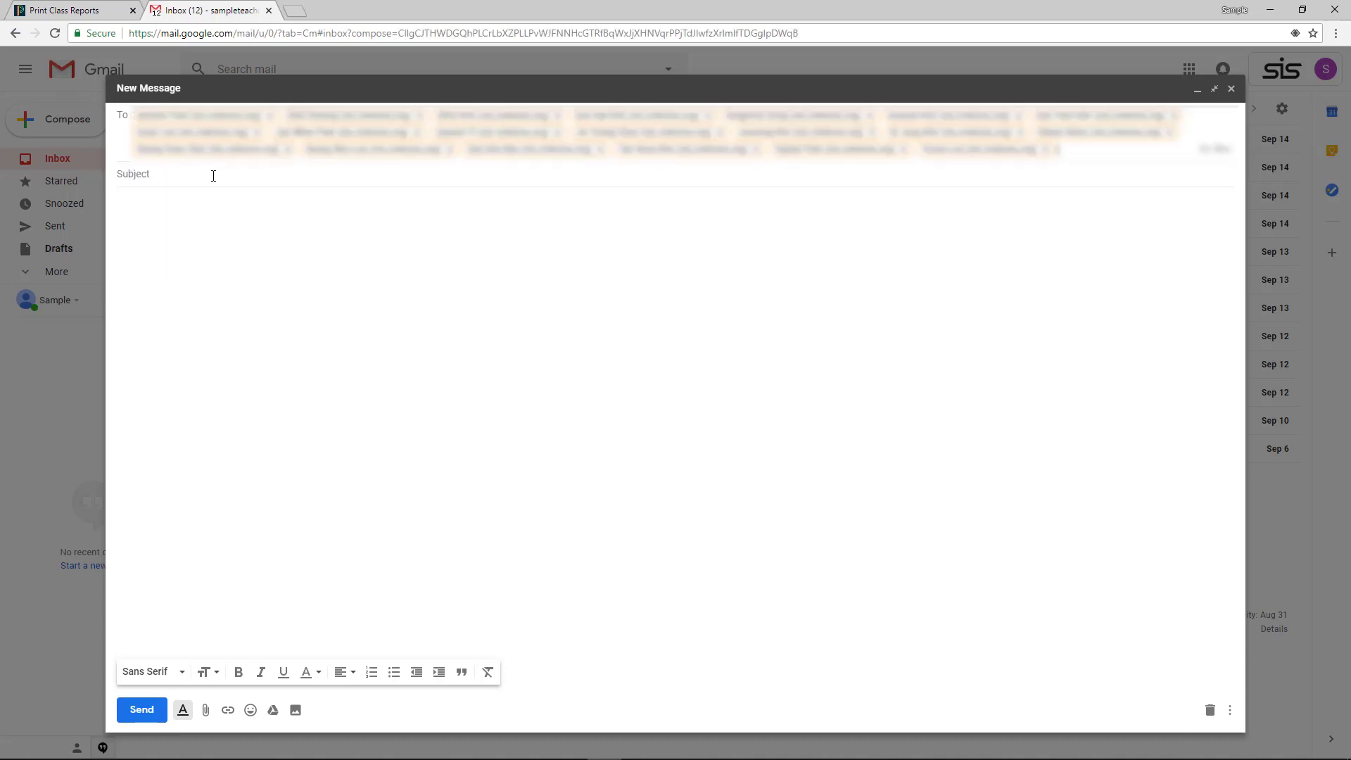
pyautogui.click(212, 174)
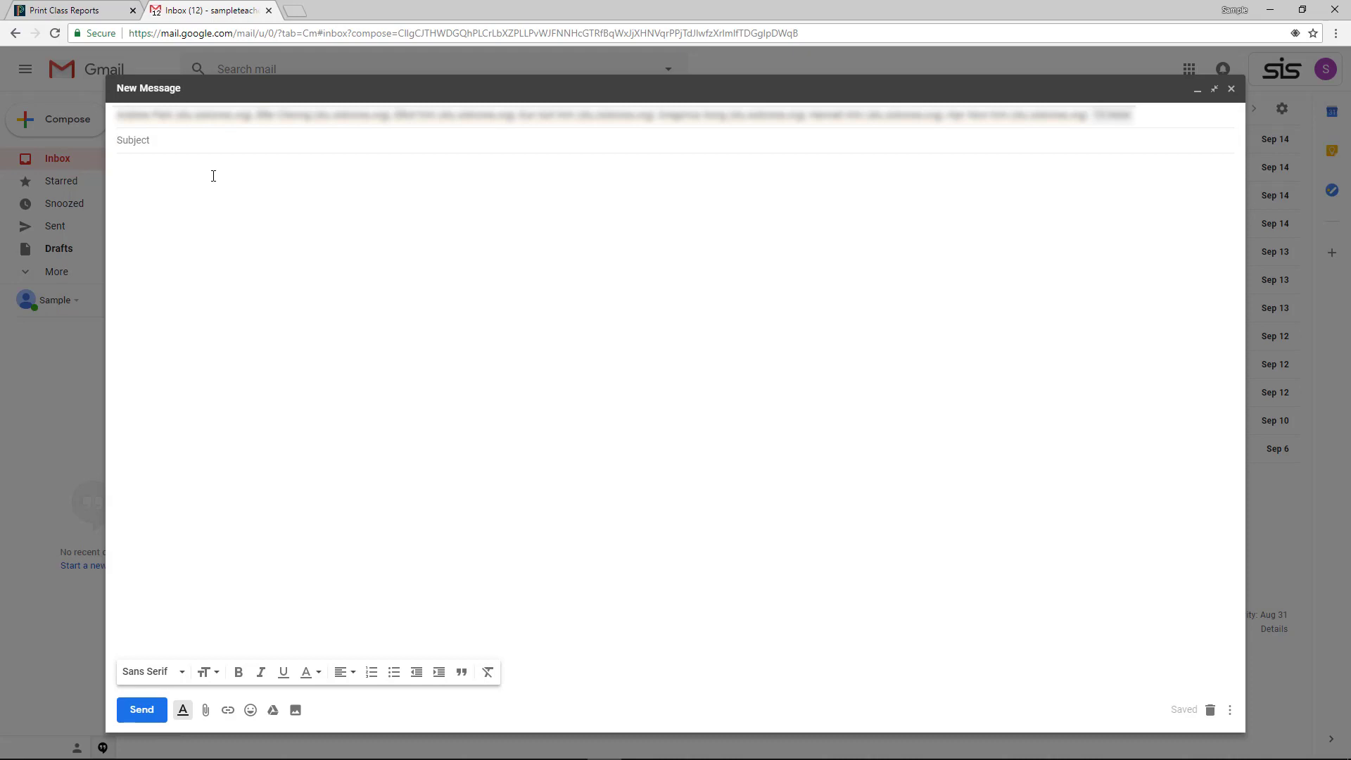
pyautogui.write('here is a message')
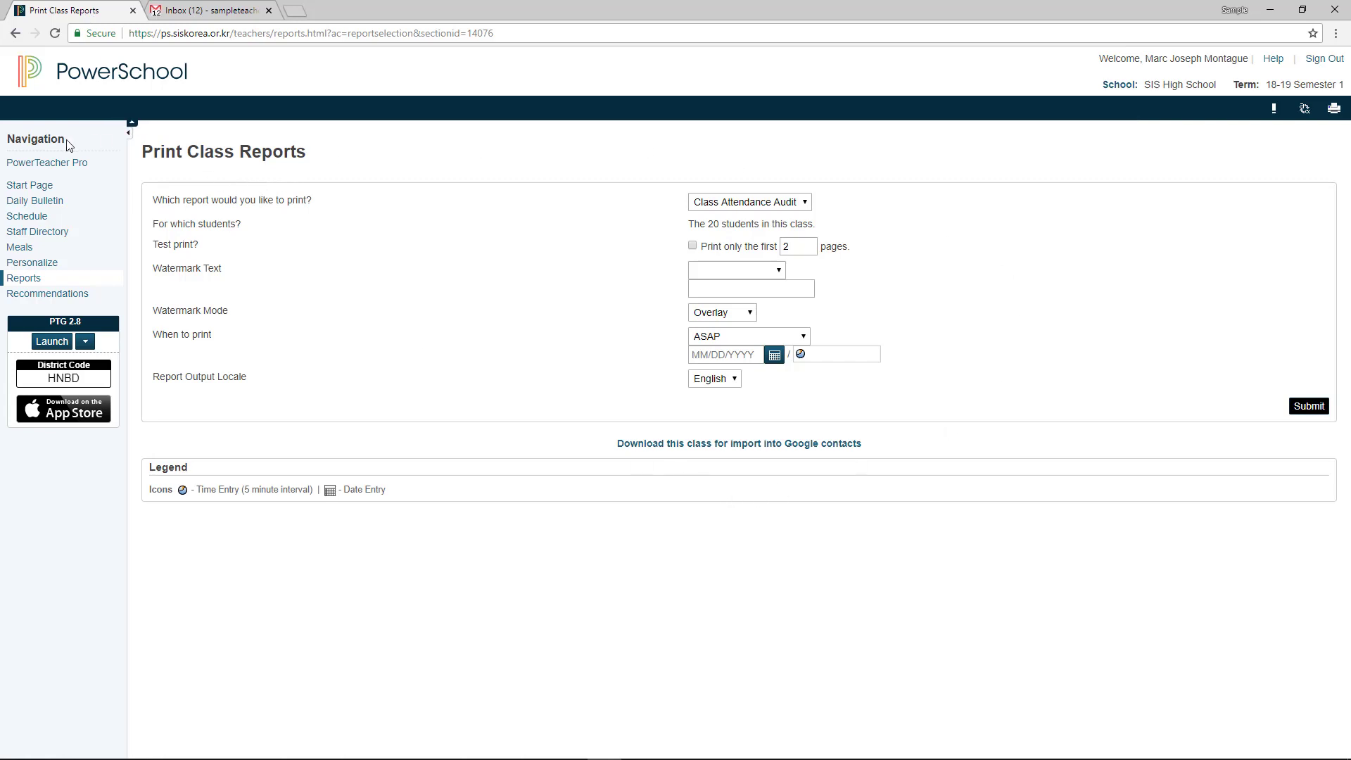
# Back in PowerSchool's Current Classes, open Print Class Reports for section 1(B).
pyautogui.click(42, 79)
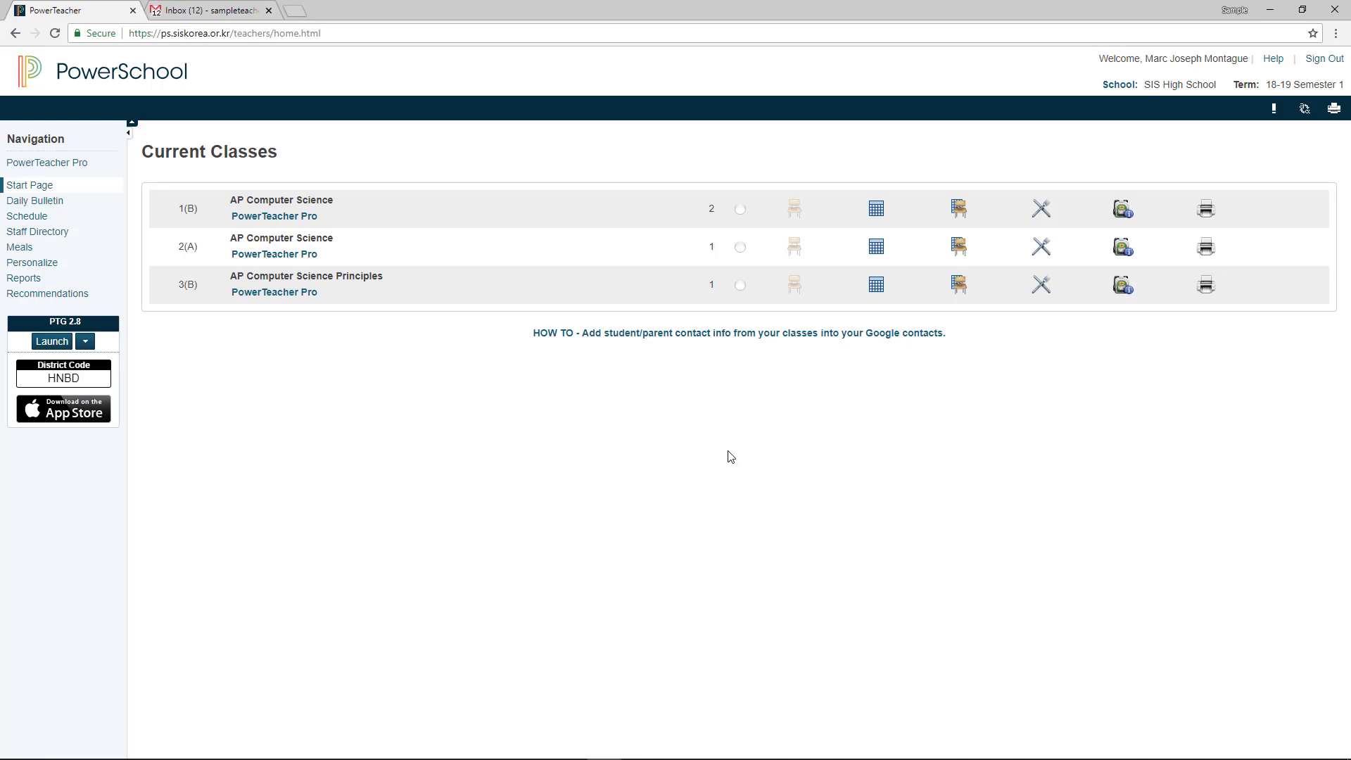
pyautogui.click(1207, 221)
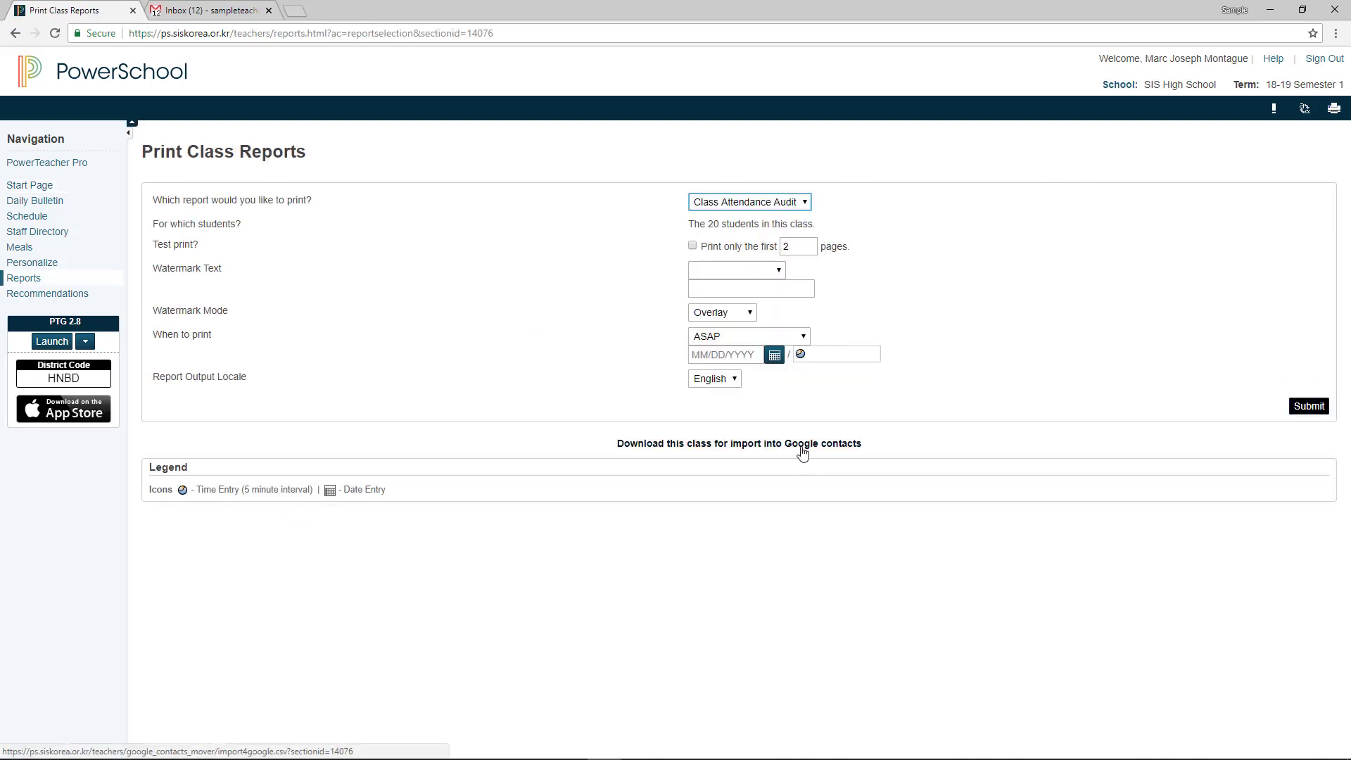